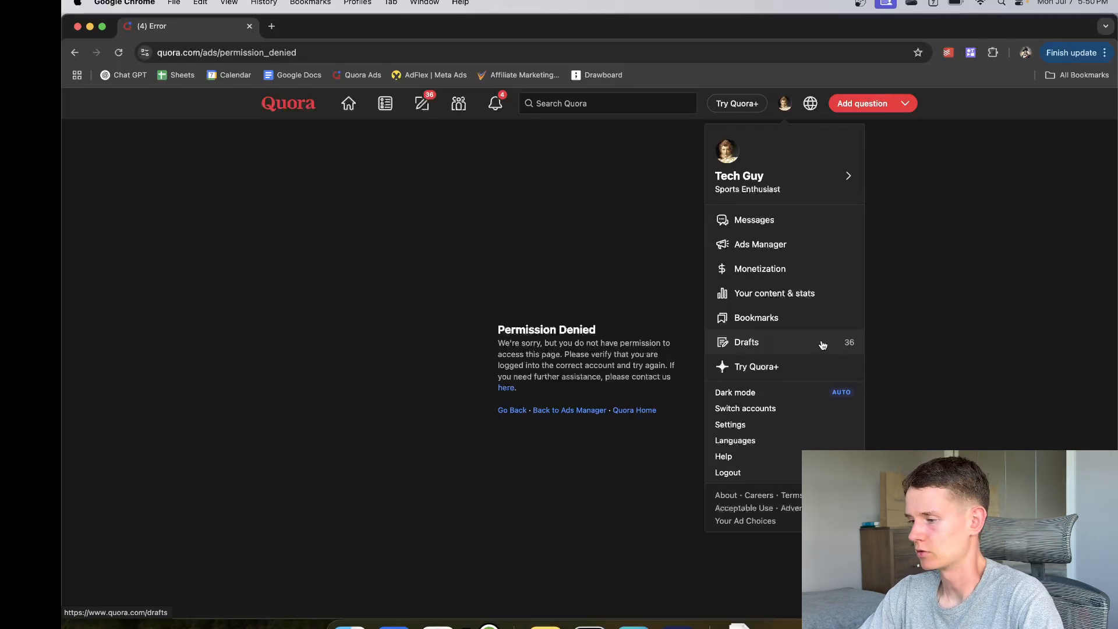
# Step: Open the Quora home feed and find the sponsored Fisher Investments post
pyautogui.click(924, 211)
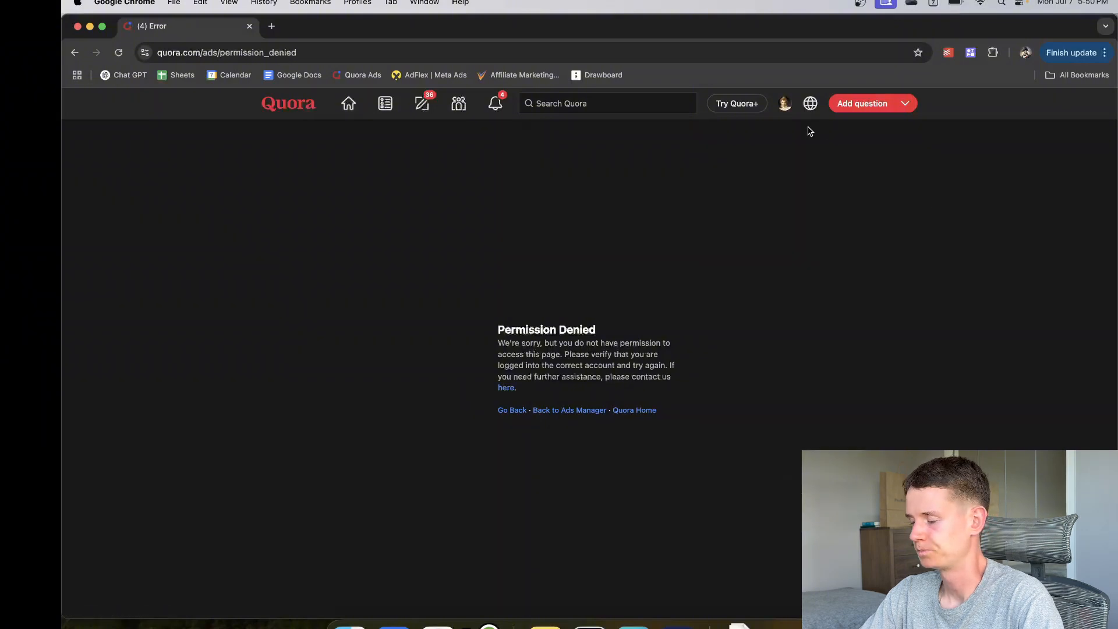
pyautogui.click(307, 111)
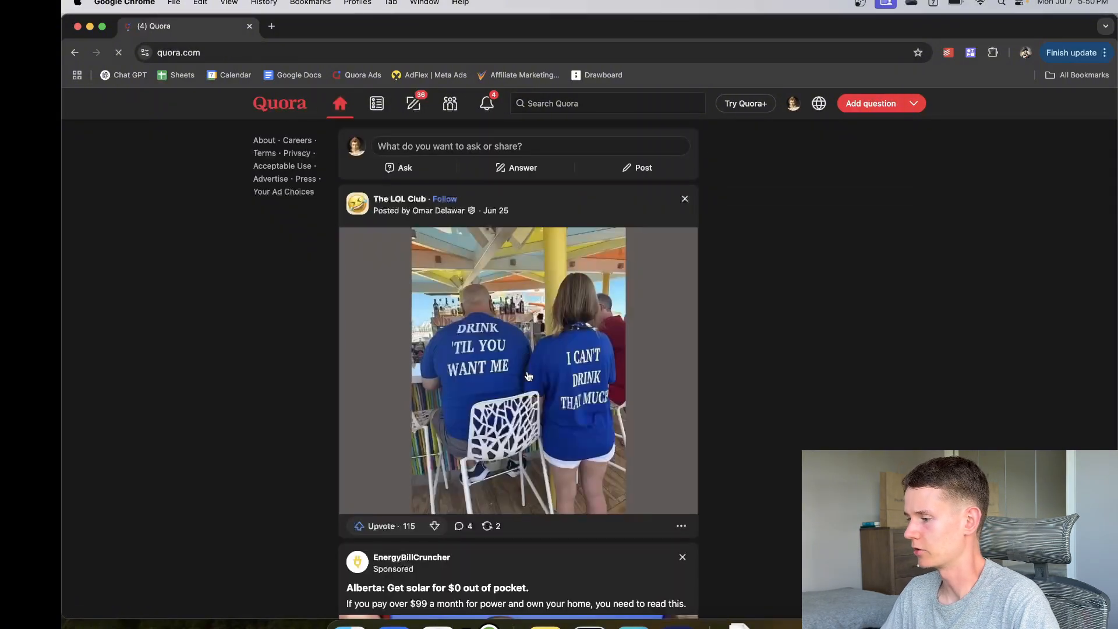
pyautogui.scroll(-3, 529, 376)
pyautogui.scroll(-20, 529, 376)
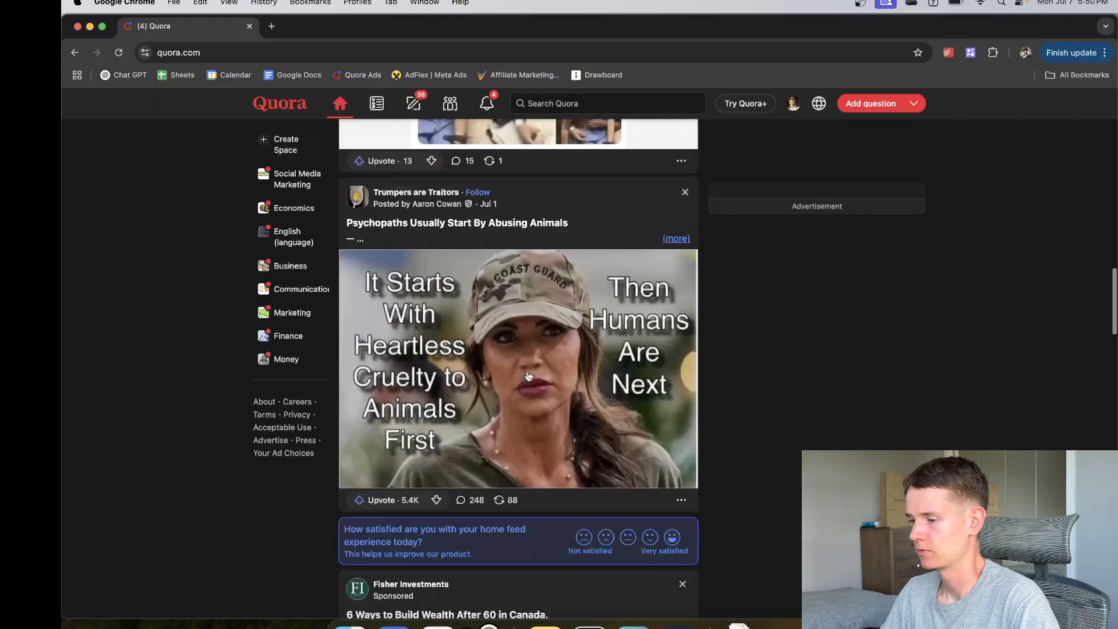
pyautogui.scroll(-5, 529, 376)
pyautogui.scroll(2, 529, 376)
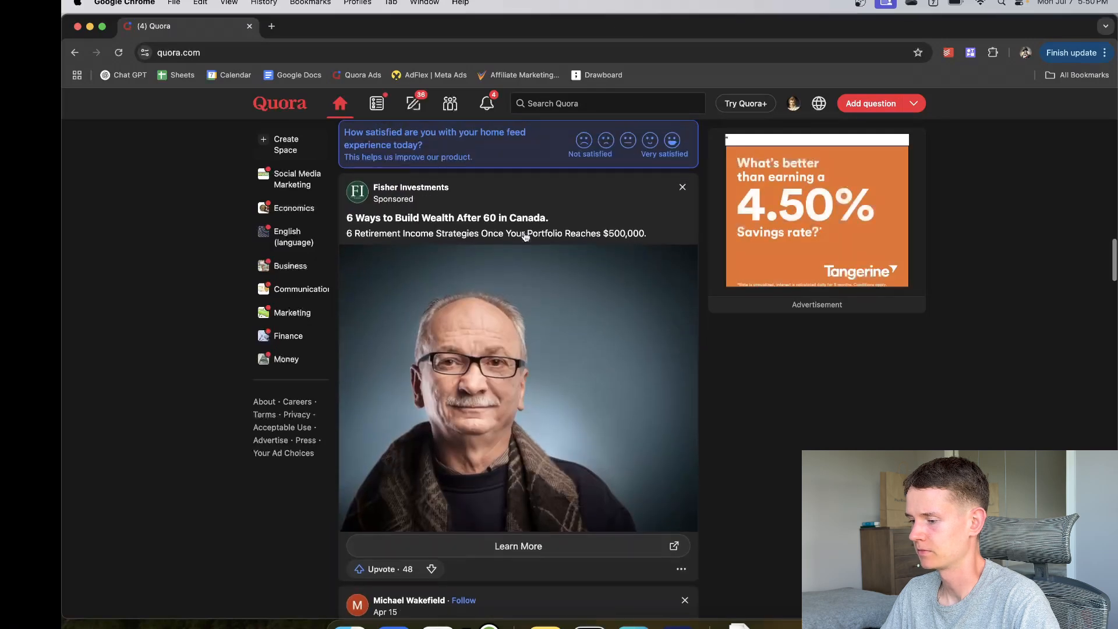
# Step: Open the Fisher Investments ad's landing page and look through its retirement income guide offer
pyautogui.click(556, 545)
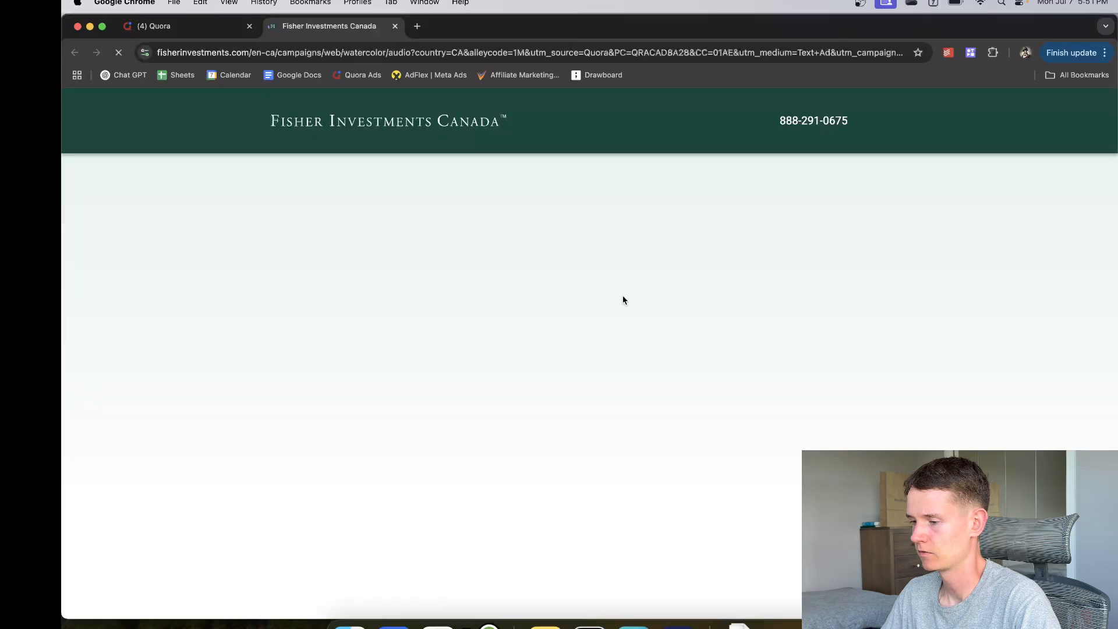
pyautogui.scroll(-6, 649, 381)
pyautogui.scroll(7, 657, 332)
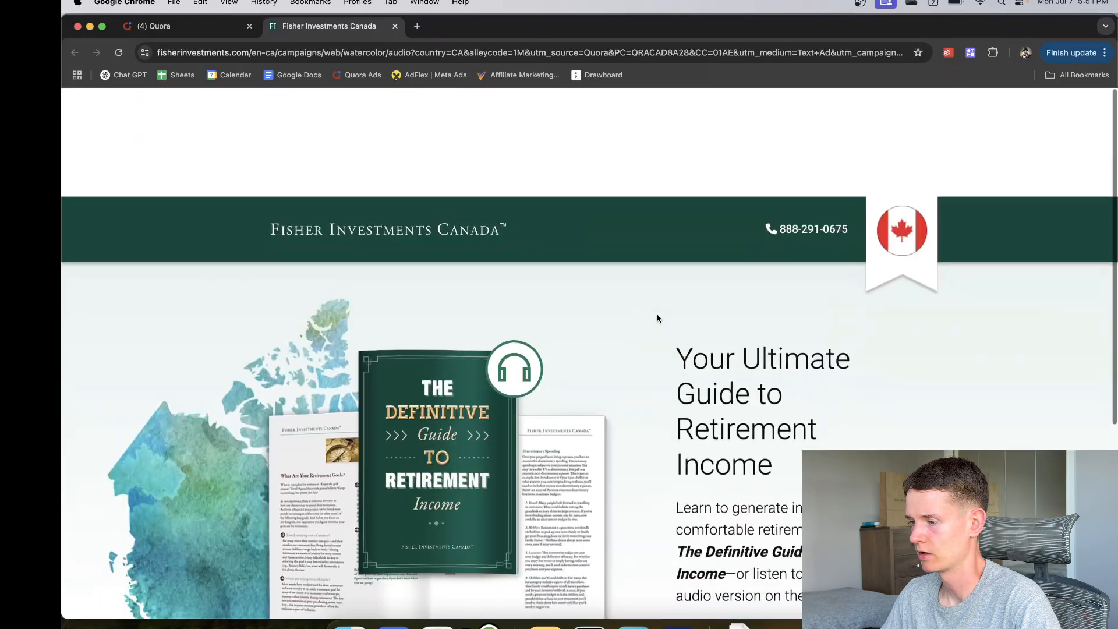
pyautogui.scroll(-5, 660, 320)
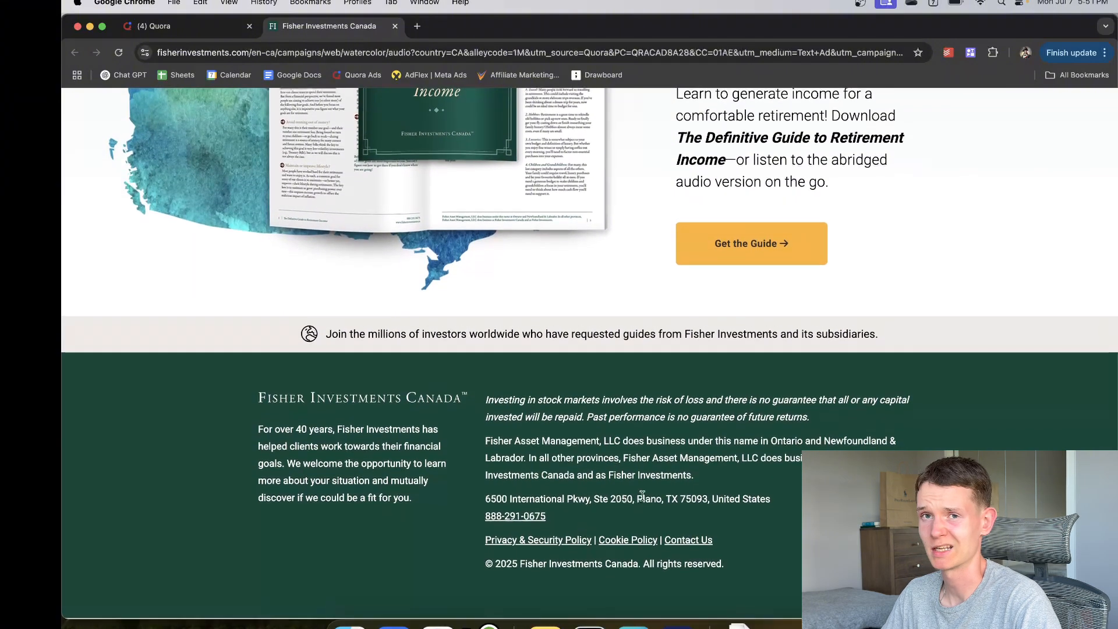
pyautogui.scroll(5, 727, 483)
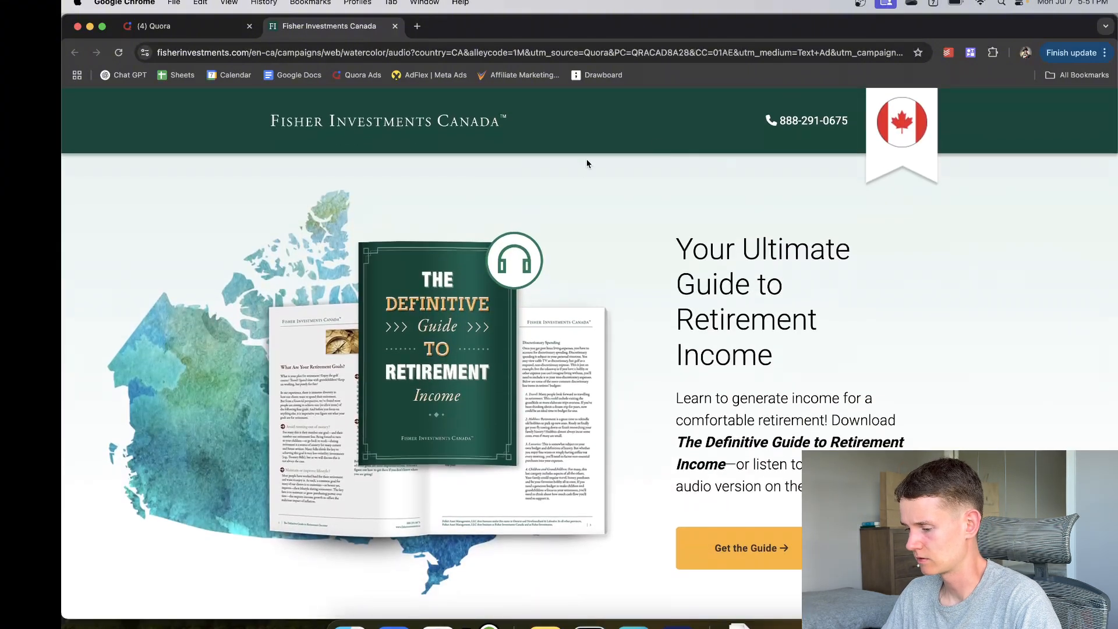
pyautogui.scroll(-5, 586, 161)
pyautogui.scroll(5, 786, 437)
pyautogui.scroll(-2, 789, 500)
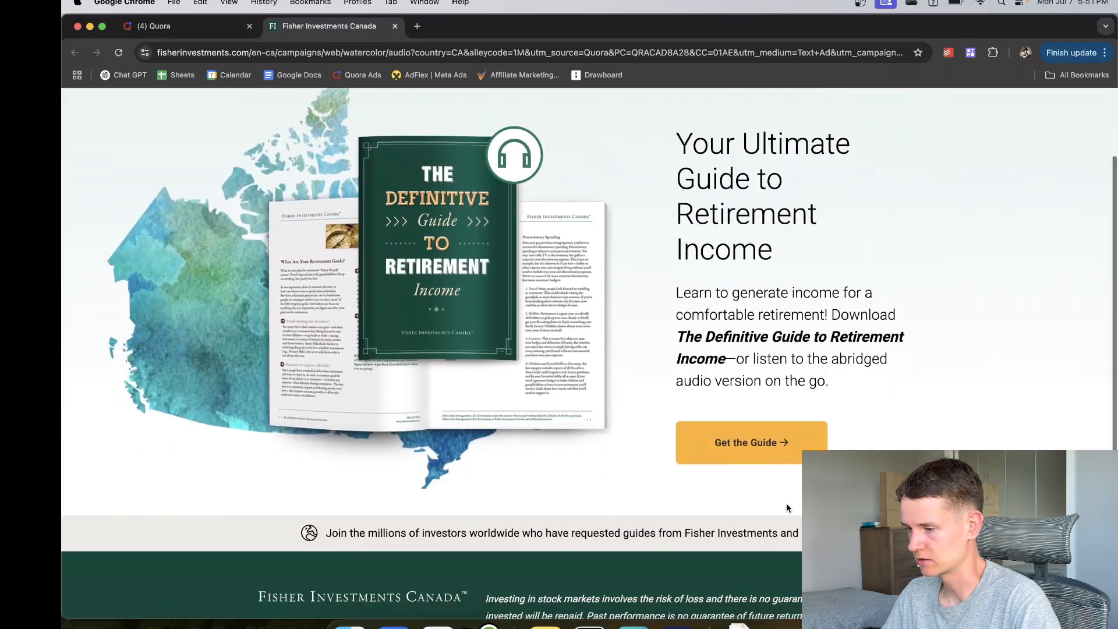
# Step: View the guide's email sign-up form, then close the advertiser's page and return to the sponsored post in the Quora feed
pyautogui.click(770, 447)
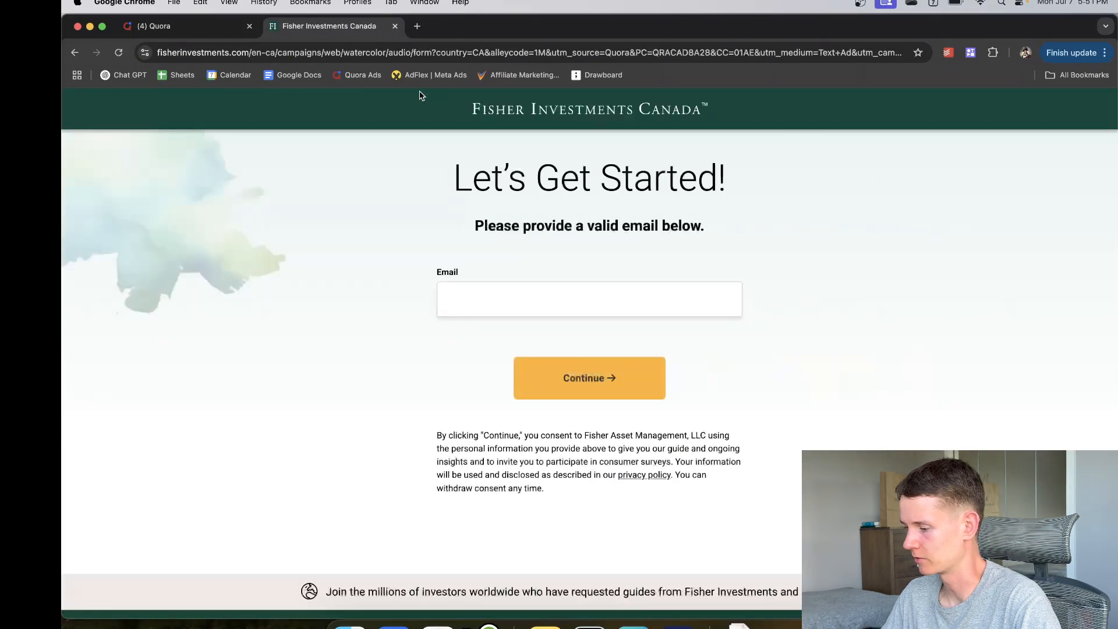
pyautogui.click(577, 305)
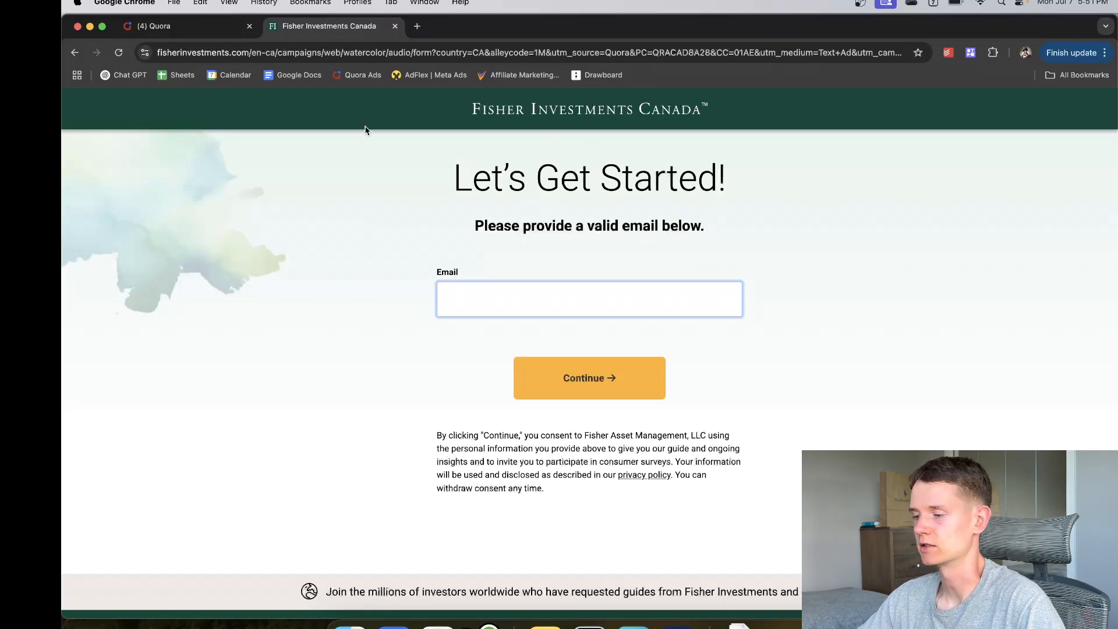
pyautogui.click(75, 52)
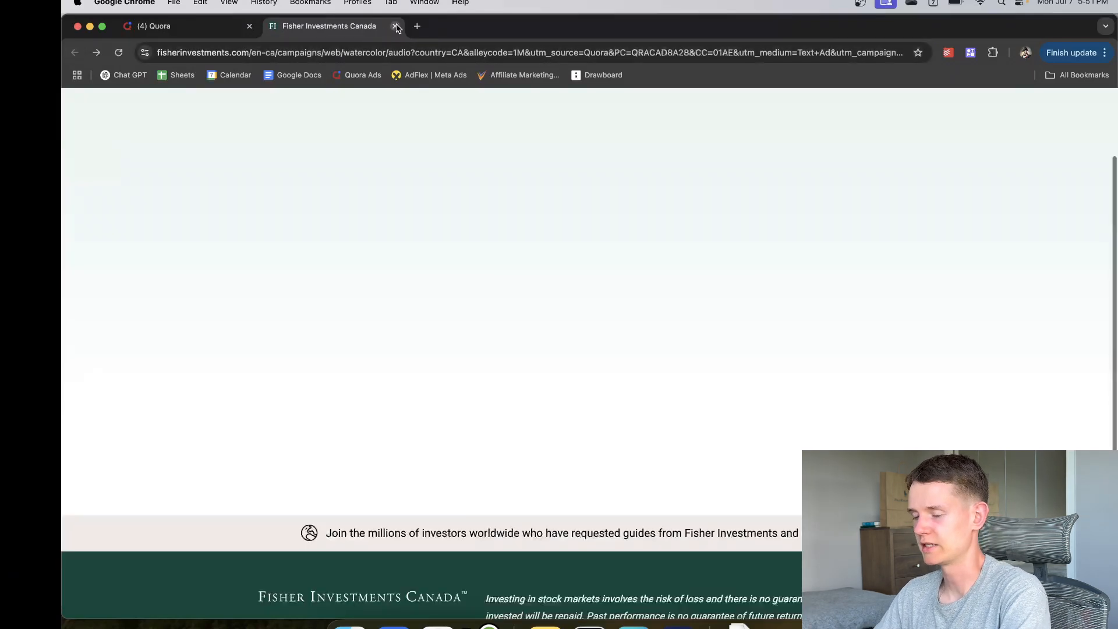
pyautogui.click(396, 27)
pyautogui.scroll(-3, 570, 254)
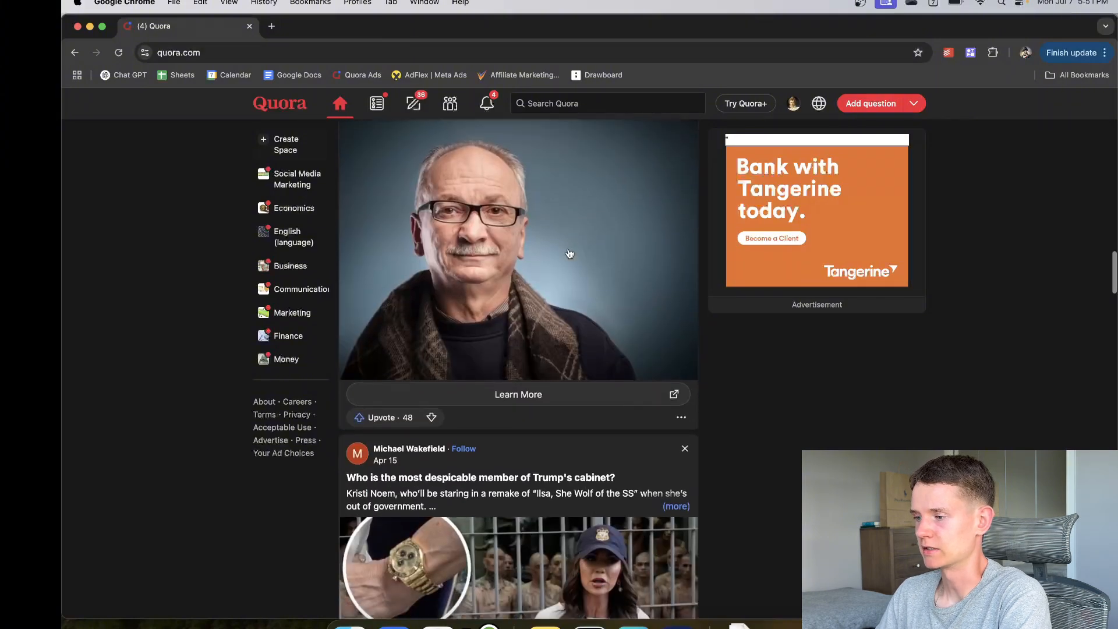
pyautogui.scroll(2, 570, 254)
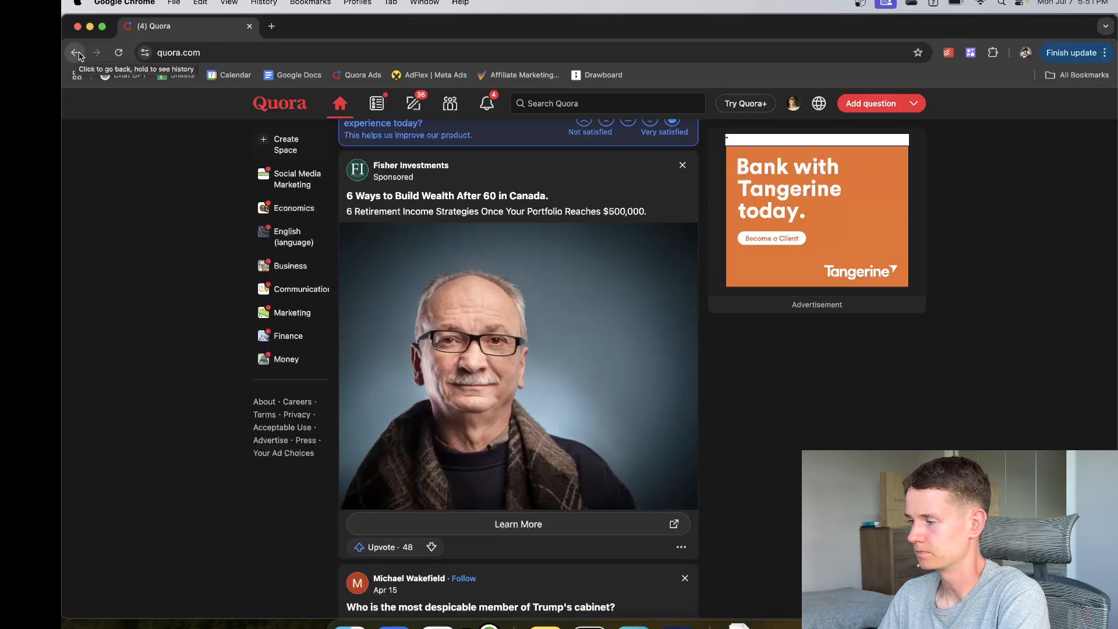
# Step: Open Quora Ads Manager and start a new campaign
pyautogui.click(794, 103)
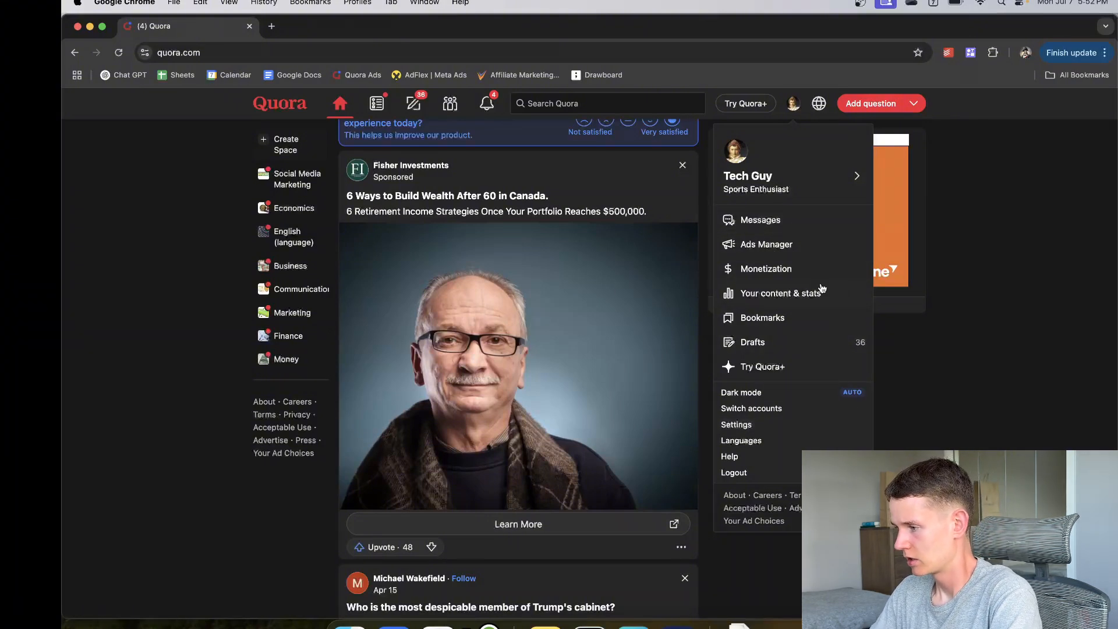
pyautogui.click(773, 247)
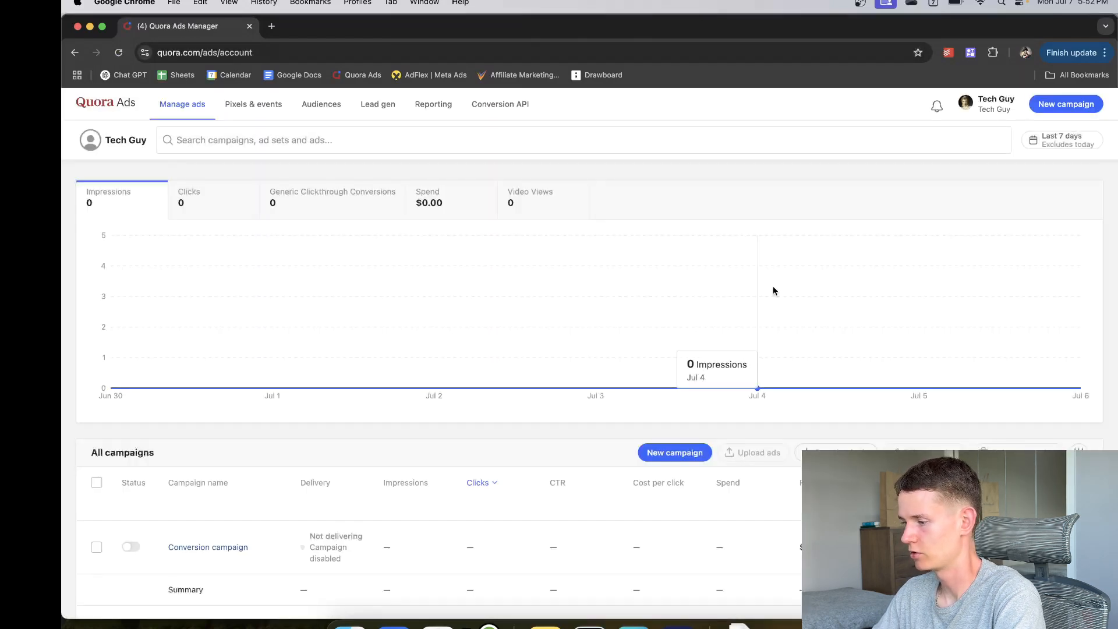
pyautogui.scroll(-1, 833, 343)
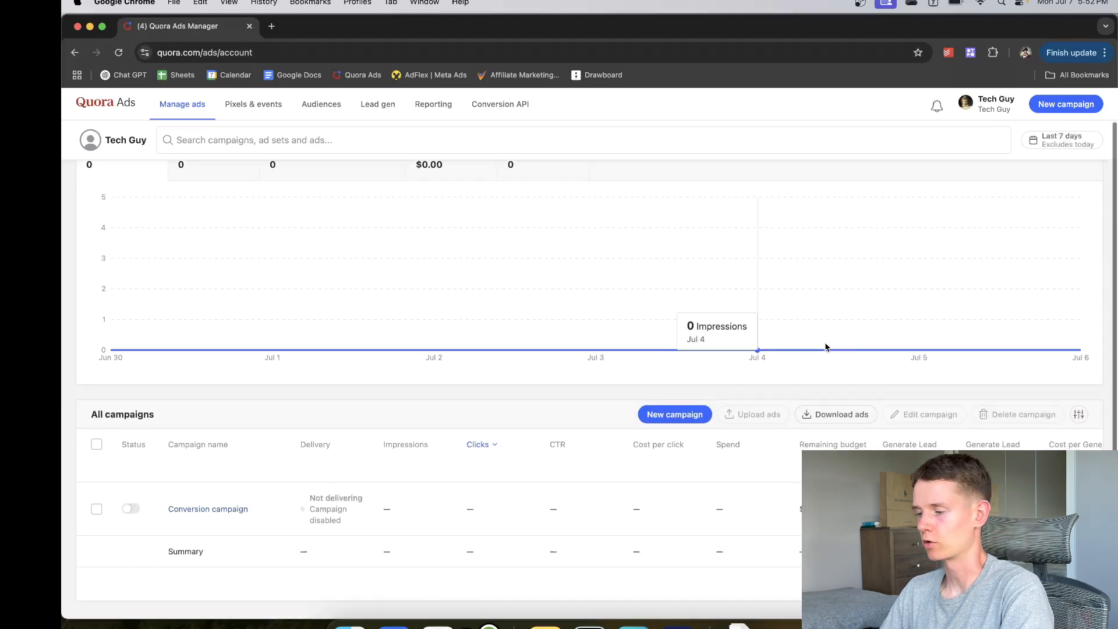
pyautogui.scroll(1, 822, 347)
pyautogui.scroll(1, 647, 494)
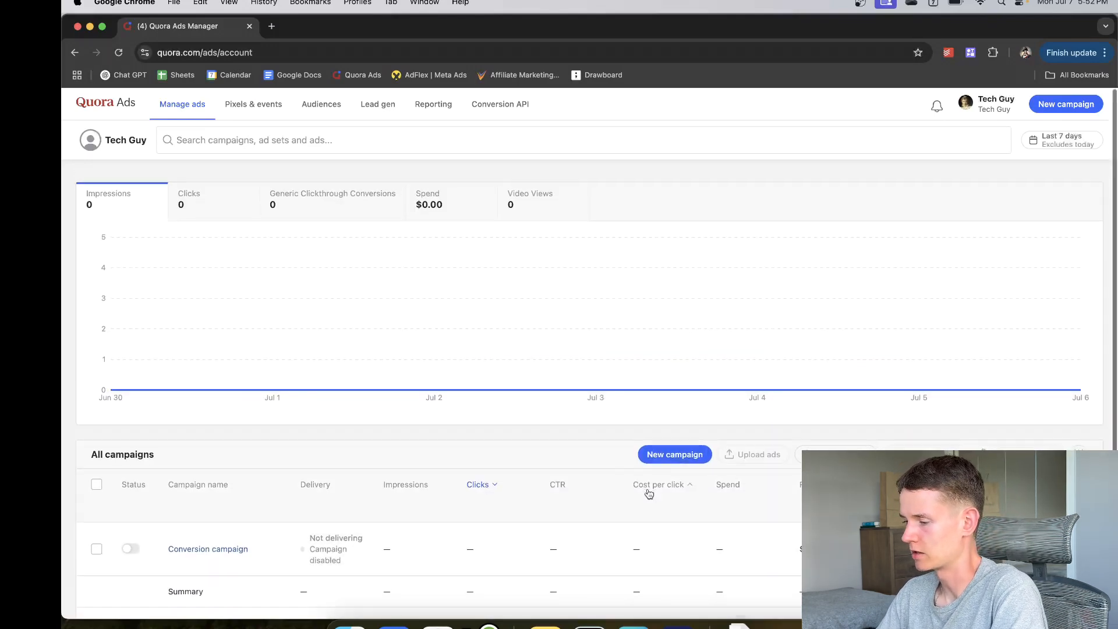
pyautogui.click(684, 458)
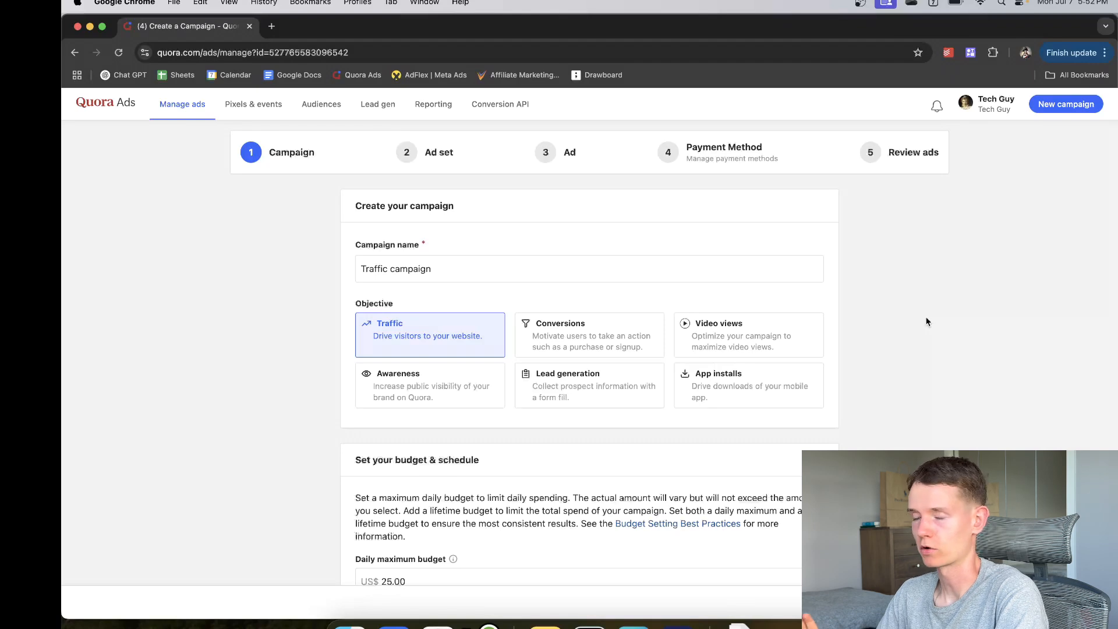
# Step: Set the campaign objective to Conversions with Generate Lead as the conversion event, and continue to the ad set
pyautogui.click(621, 348)
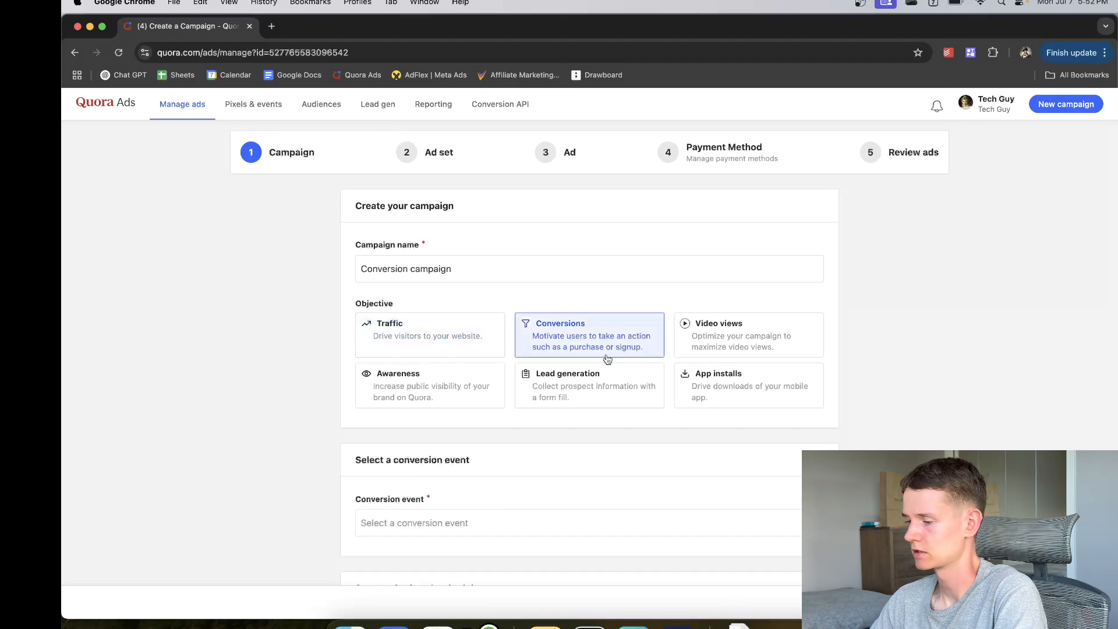
pyautogui.scroll(-3, 612, 355)
pyautogui.click(530, 382)
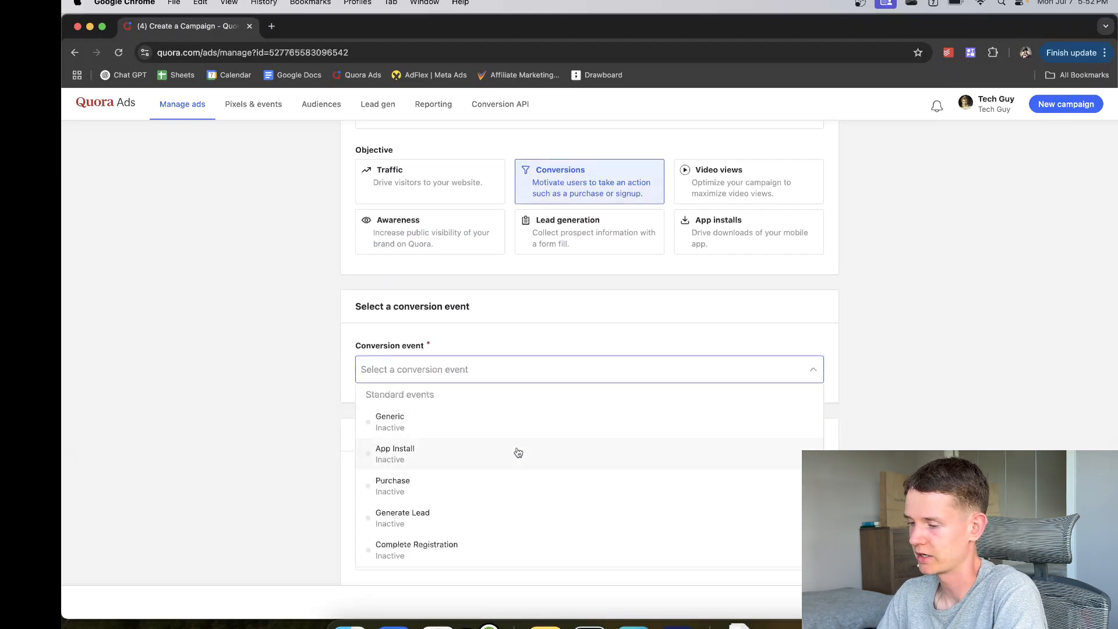
pyautogui.scroll(-3, 517, 452)
pyautogui.scroll(-2, 522, 443)
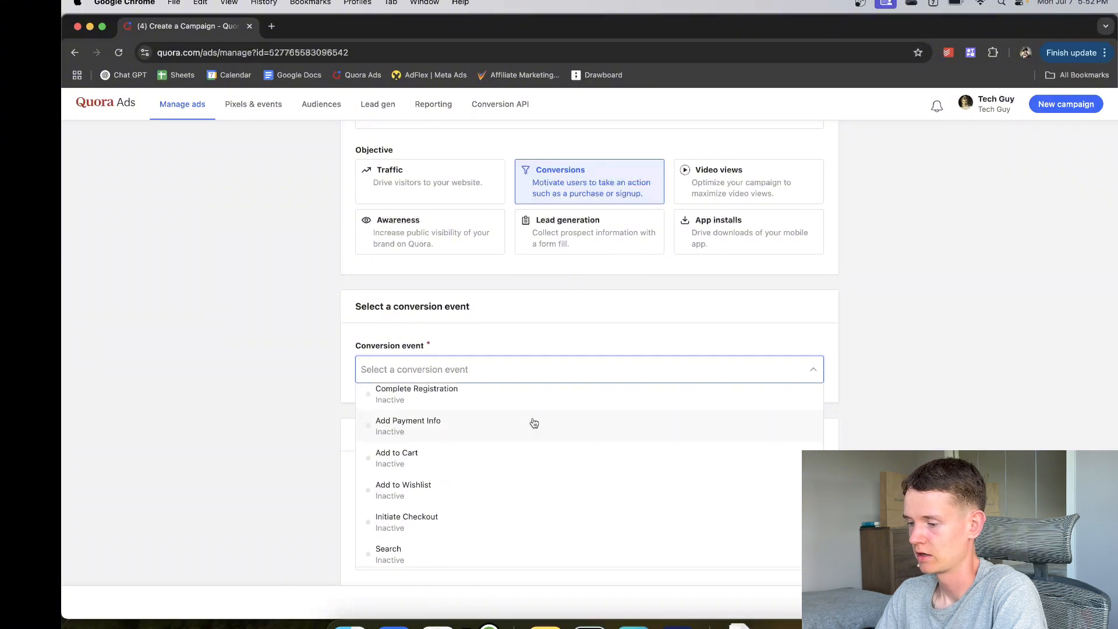
pyautogui.scroll(-2, 618, 349)
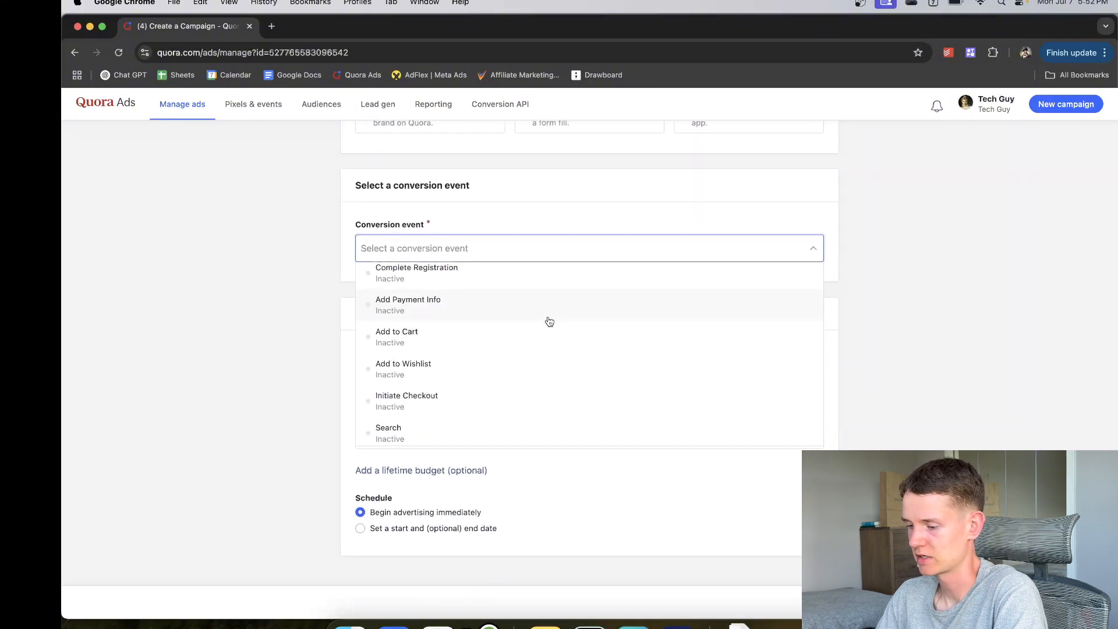
pyautogui.scroll(5, 549, 321)
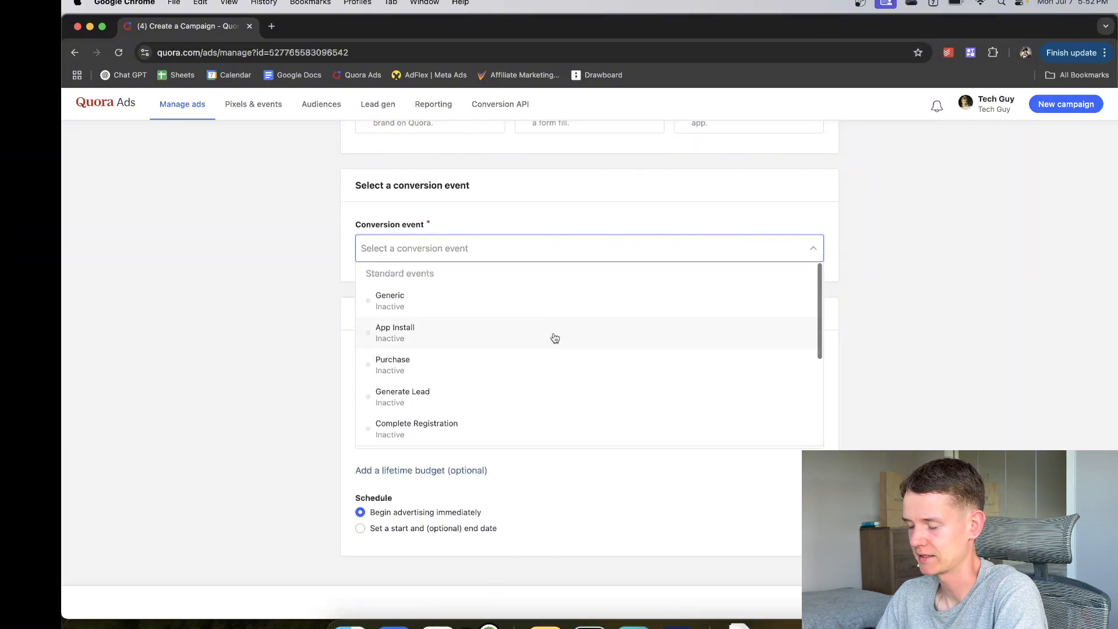
pyautogui.scroll(-3, 670, 385)
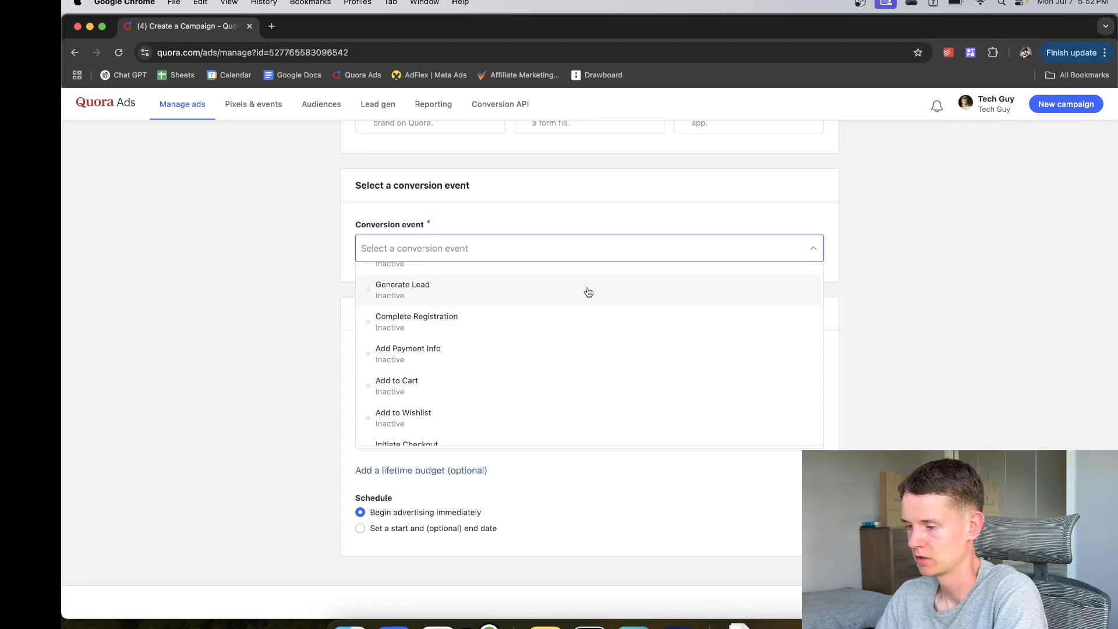
pyautogui.click(568, 294)
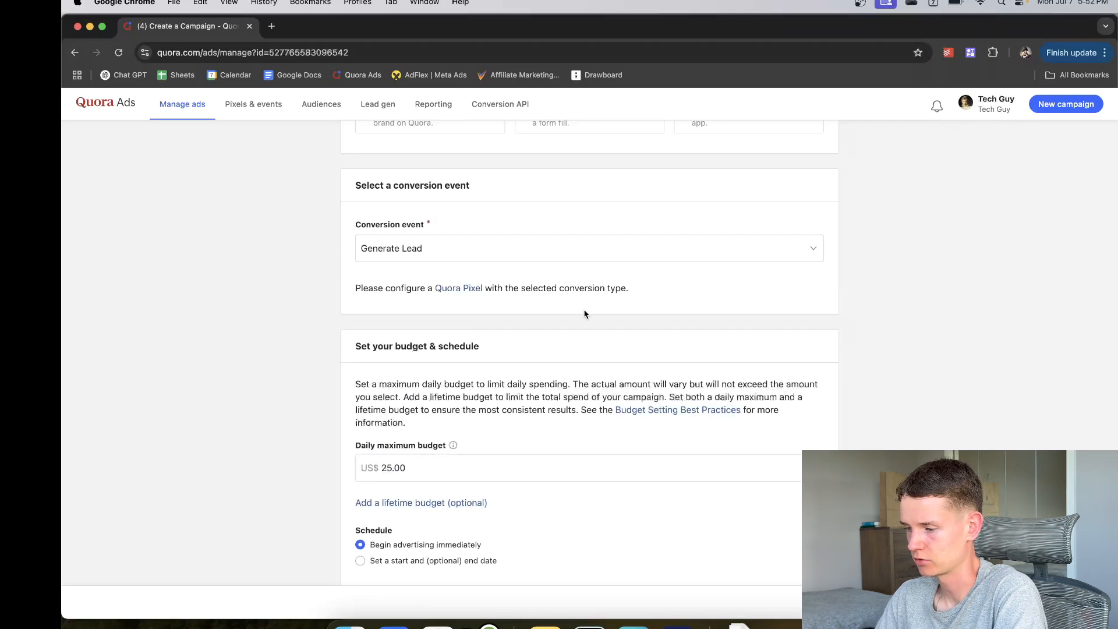
pyautogui.scroll(-1, 582, 314)
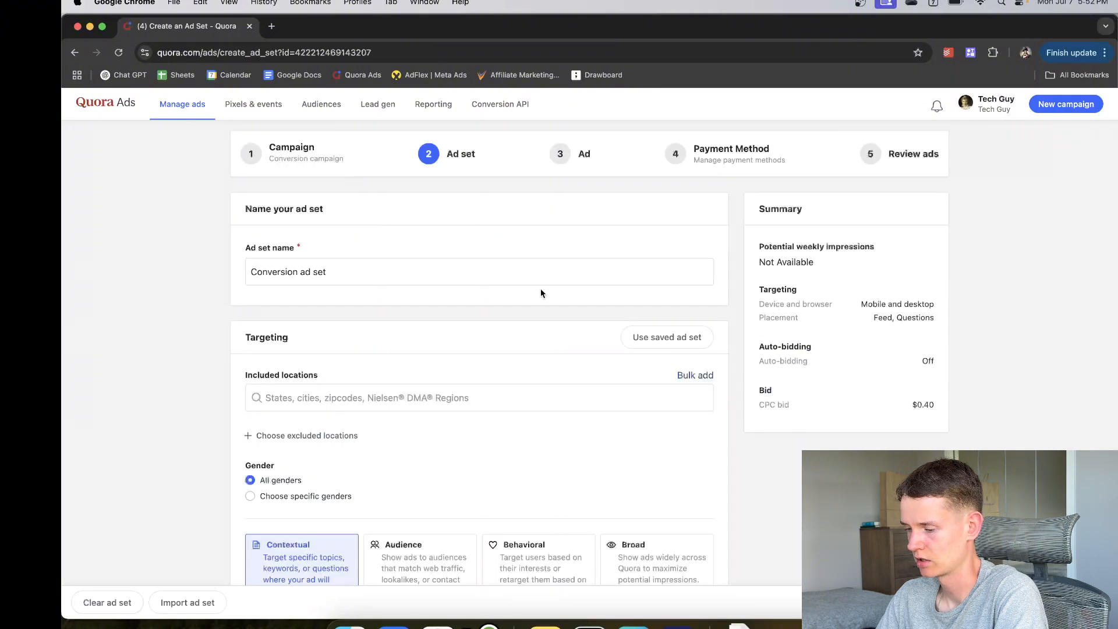
# Step: Rename the ad set as "test 1"
pyautogui.tripleClick(495, 272)
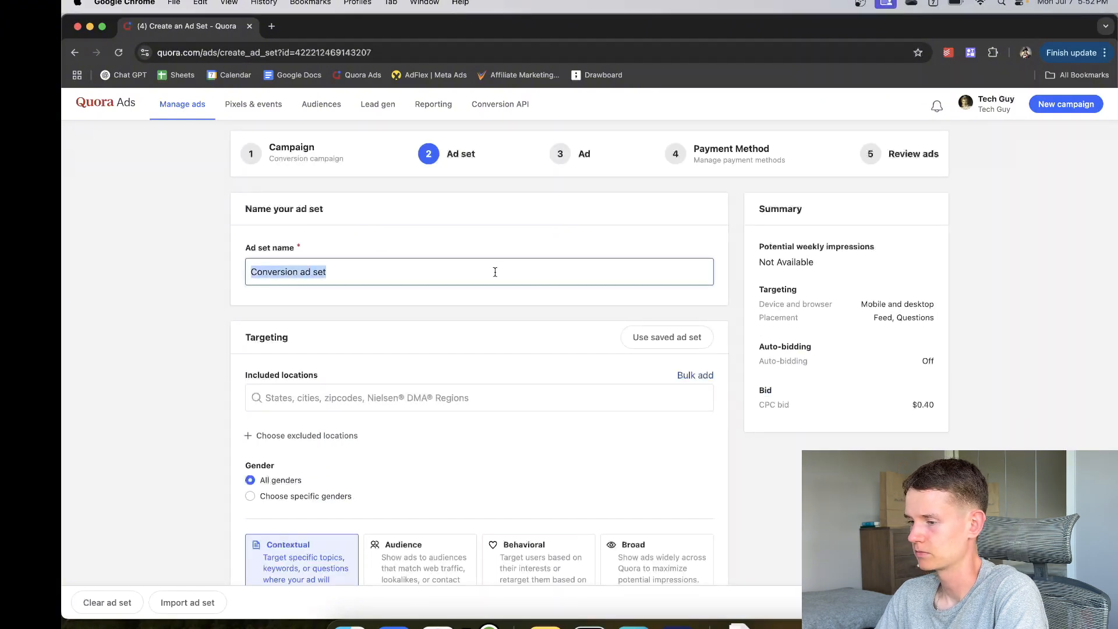
pyautogui.press('BackSpace')
pyautogui.write('test 2')
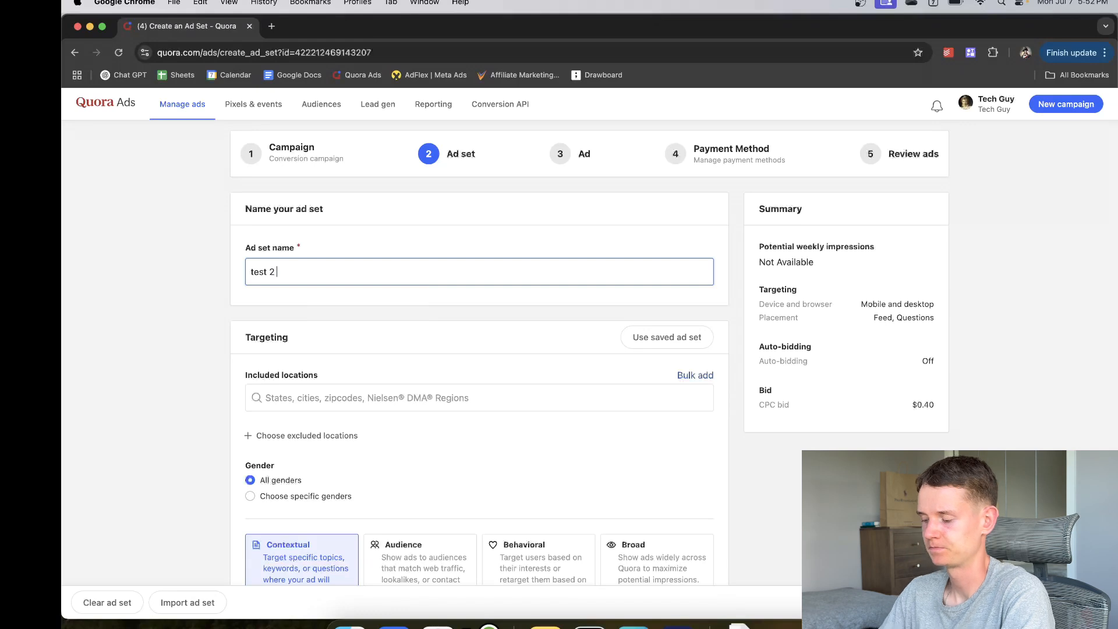
pyautogui.press('BackSpace')
pyautogui.write('1')
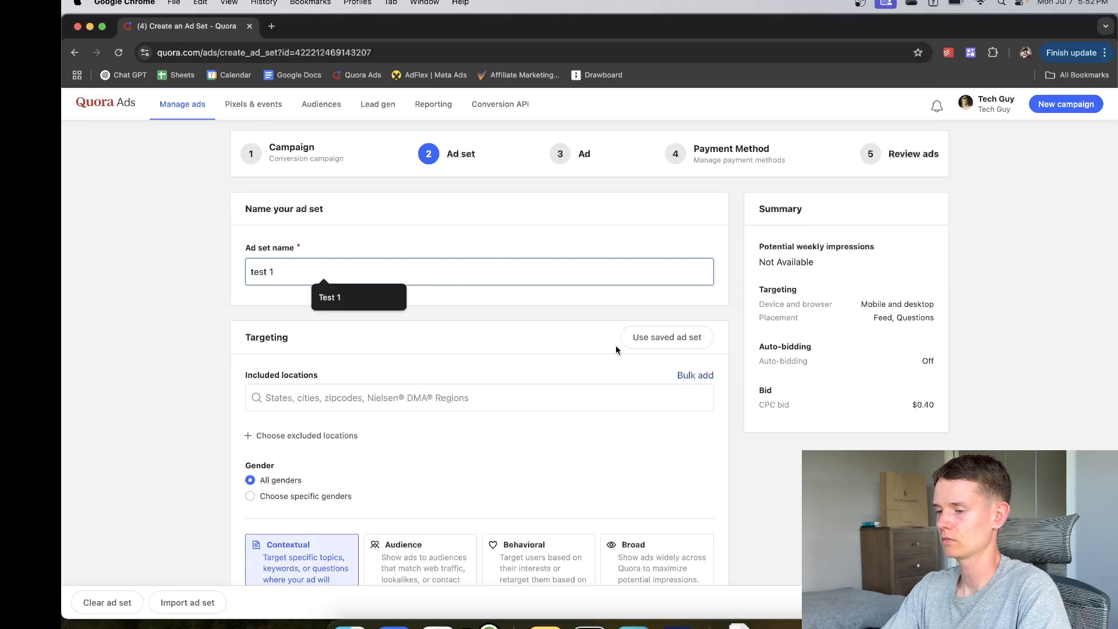
pyautogui.click(1098, 357)
# Step: Examine the ad set's targeting options, especially the included locations
pyautogui.scroll(-2, 595, 397)
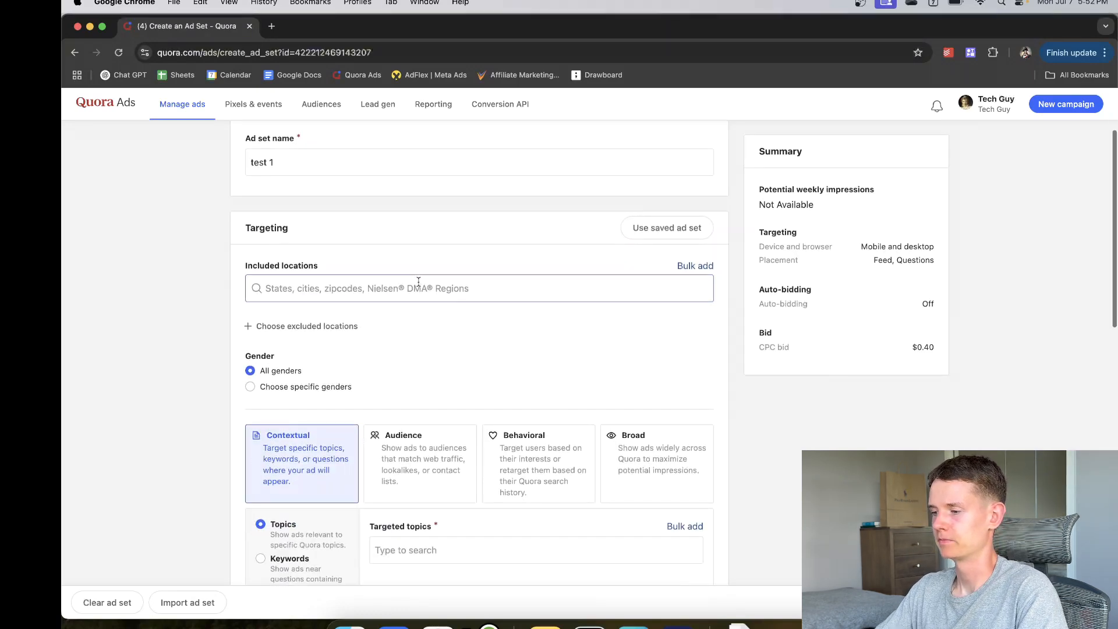
pyautogui.click(419, 282)
pyautogui.scroll(-2, 417, 274)
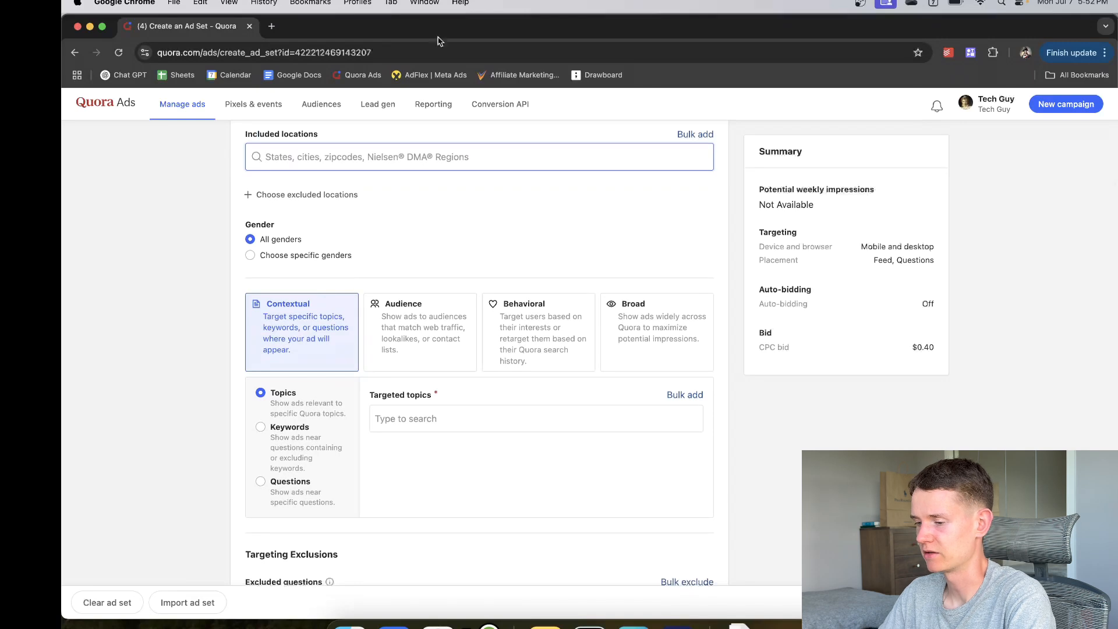
pyautogui.scroll(1, 421, 252)
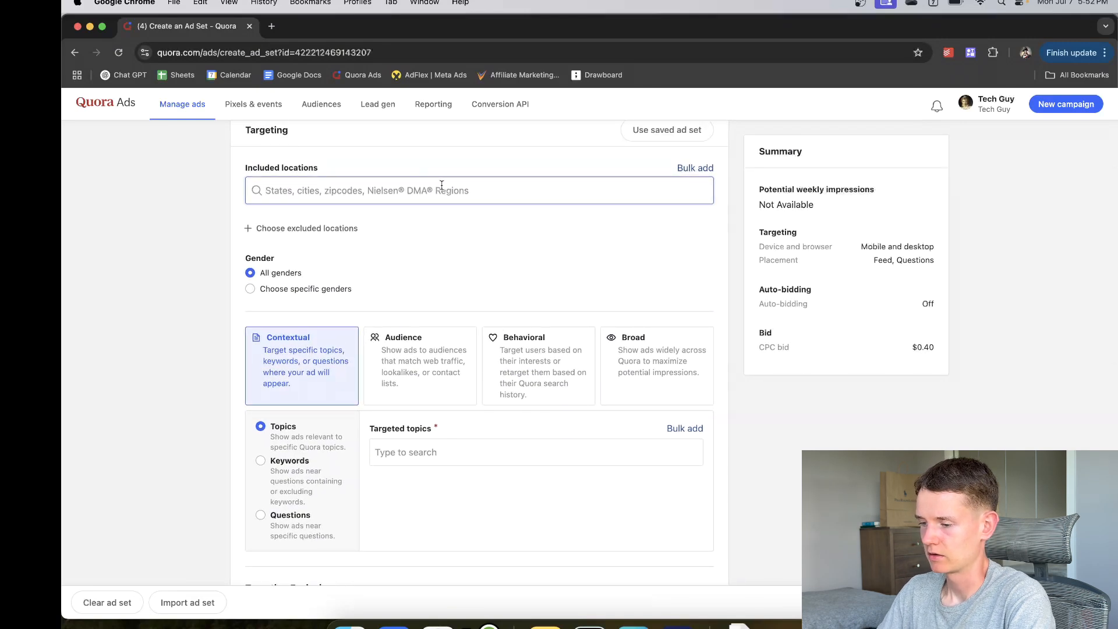
pyautogui.moveTo(325, 168); pyautogui.dragTo(245, 174)
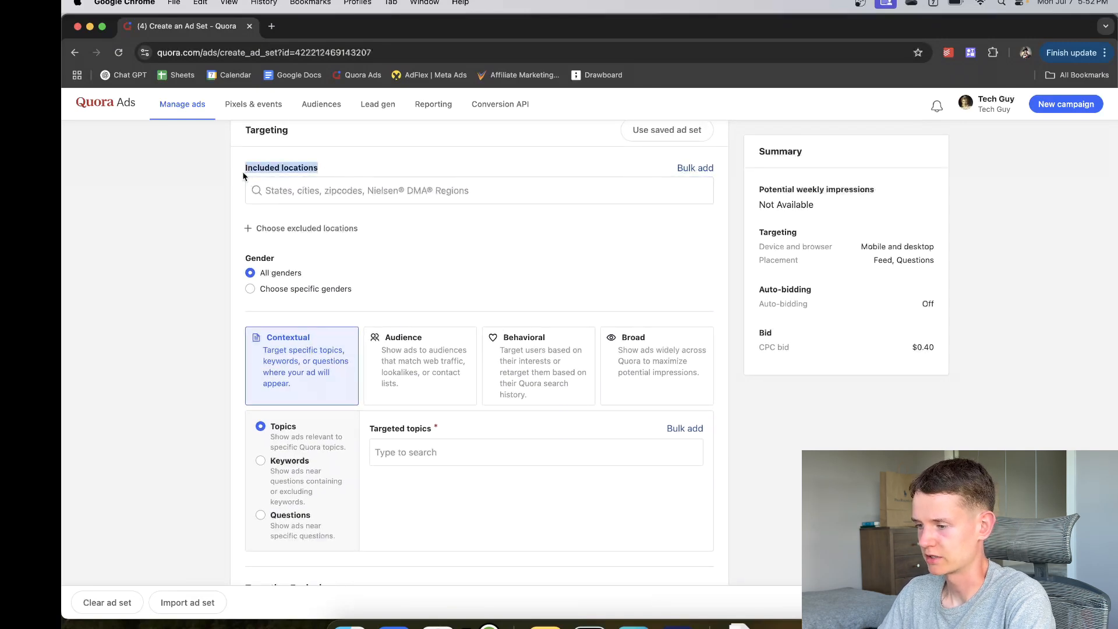
pyautogui.click(272, 169)
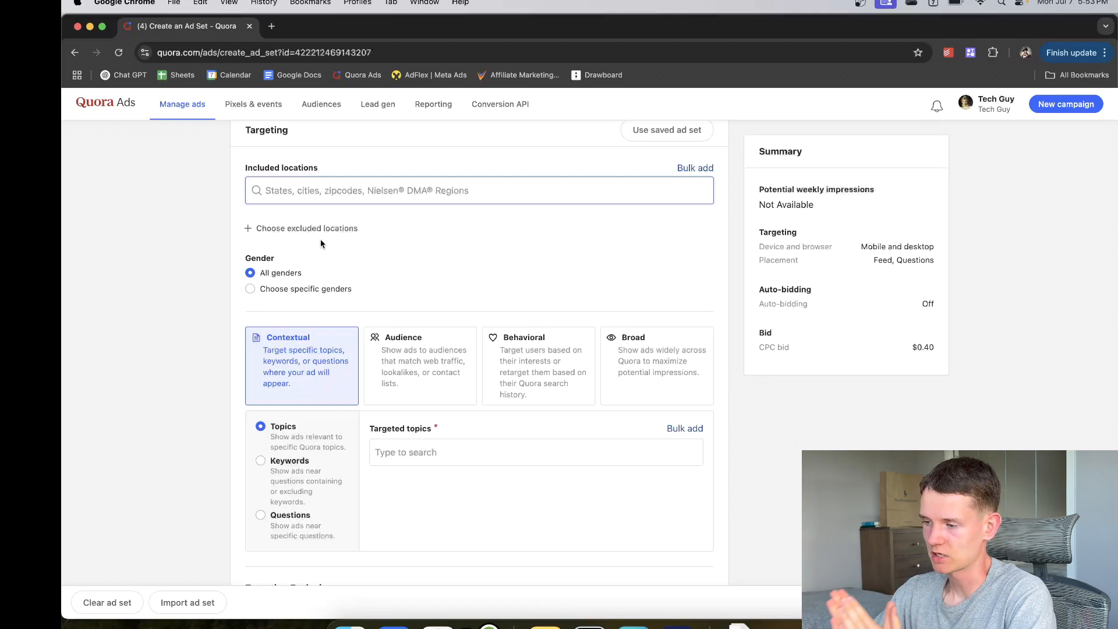
pyautogui.scroll(1, 320, 244)
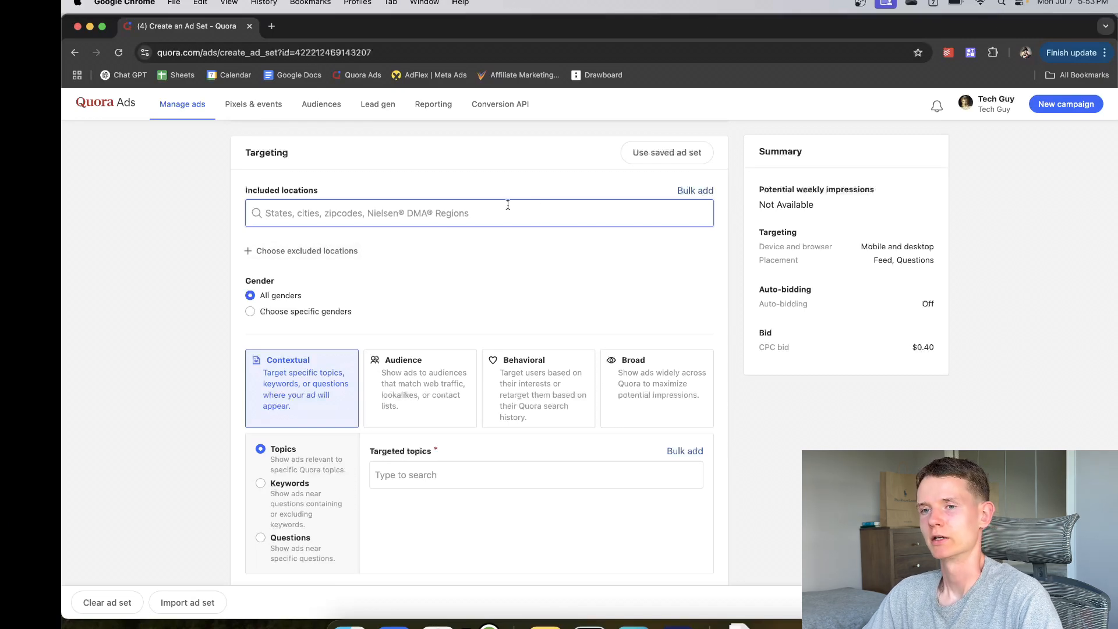
pyautogui.scroll(-3, 600, 248)
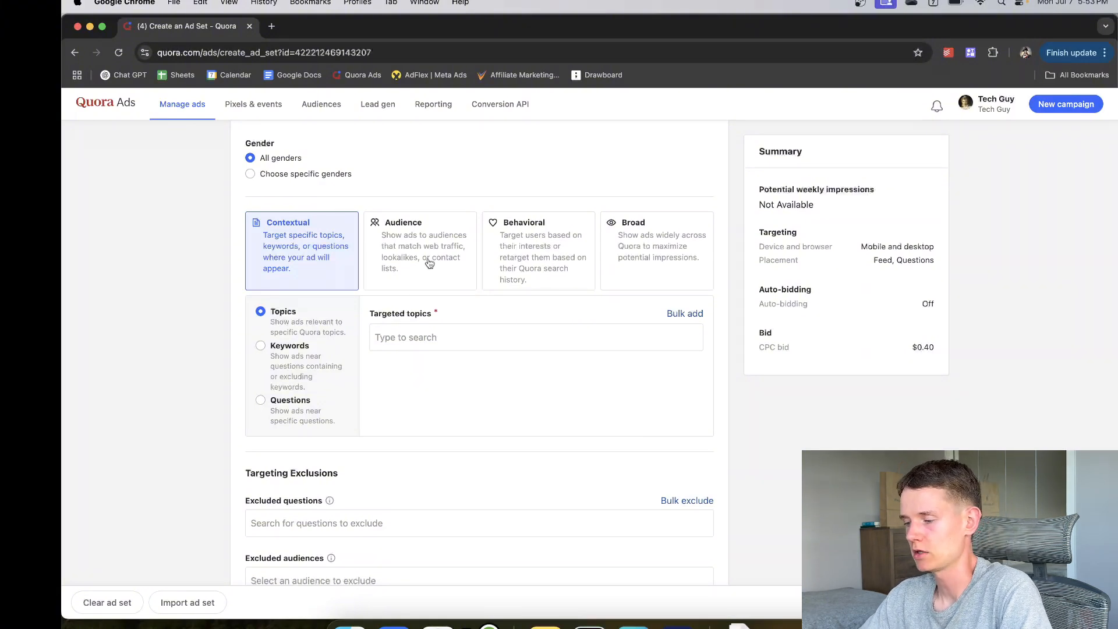
pyautogui.scroll(2, 501, 158)
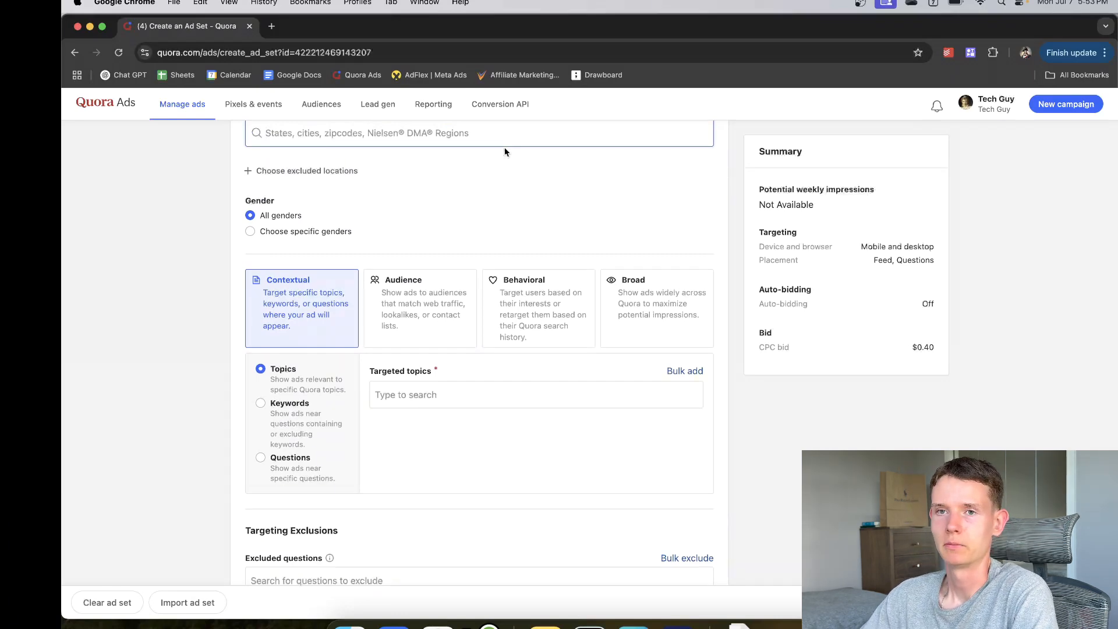
# Step: Search Google for "how to make money online" in a new browser tab
pyautogui.click(271, 26)
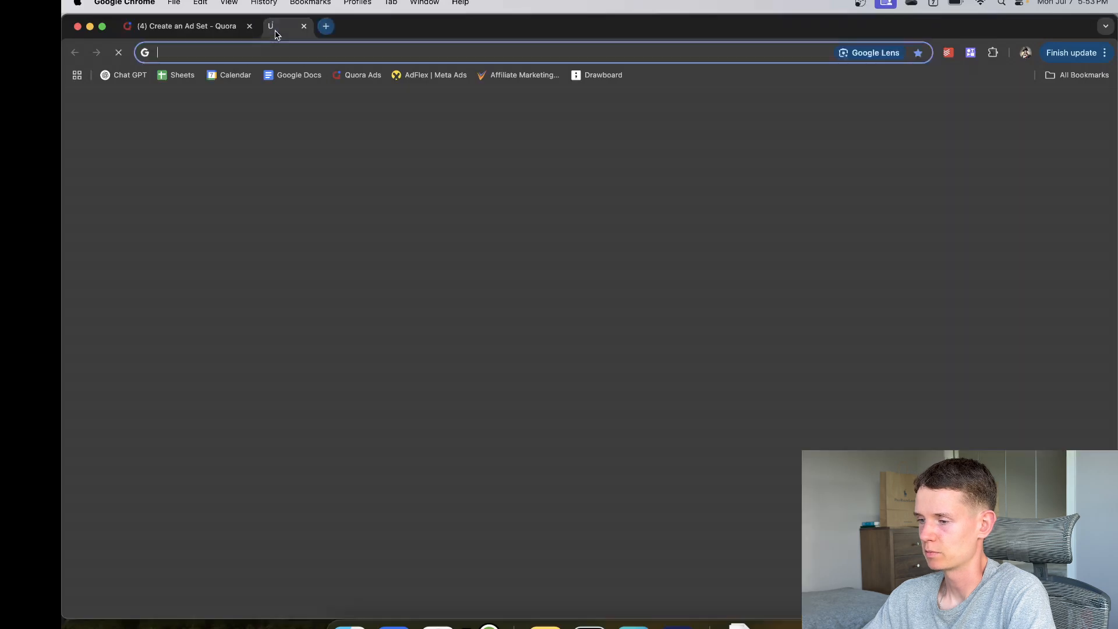
pyautogui.click(330, 51)
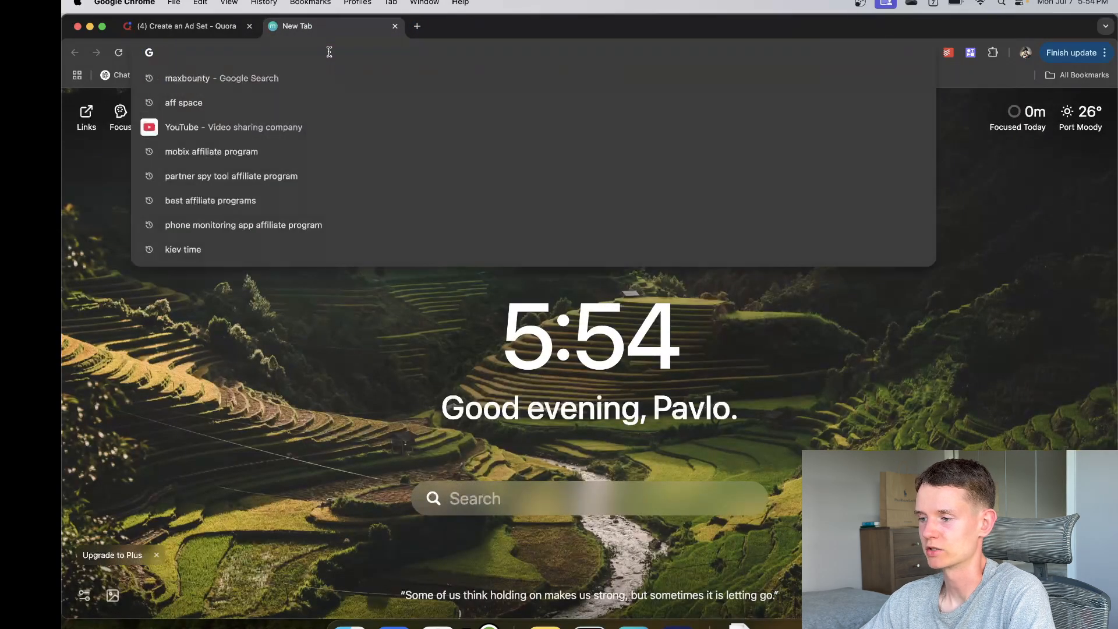
pyautogui.write('how ')
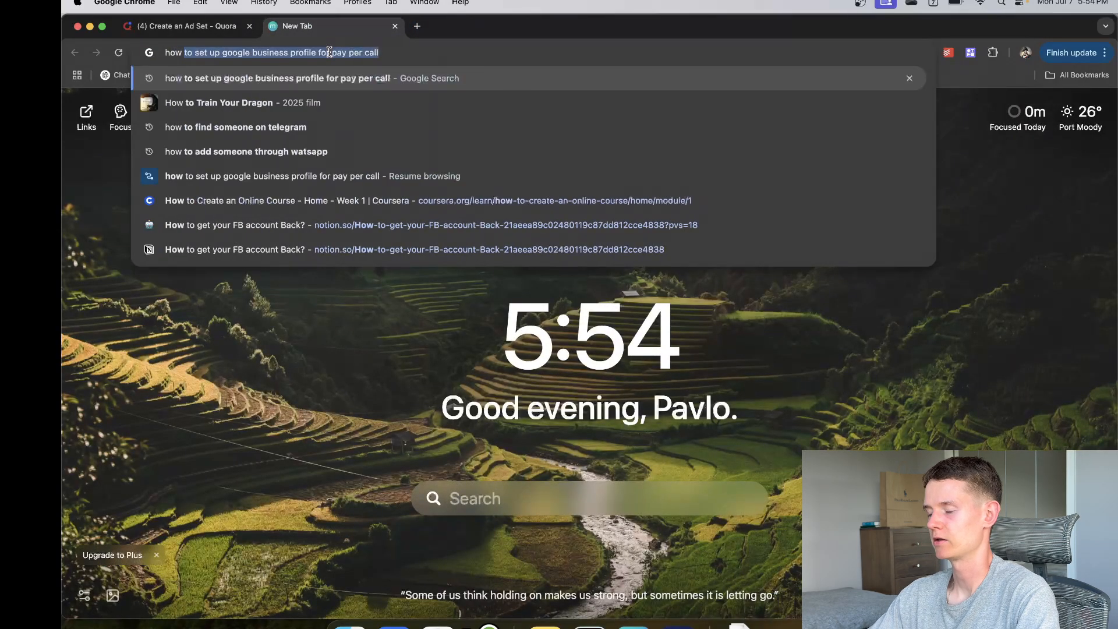
pyautogui.write('to make money onlin')
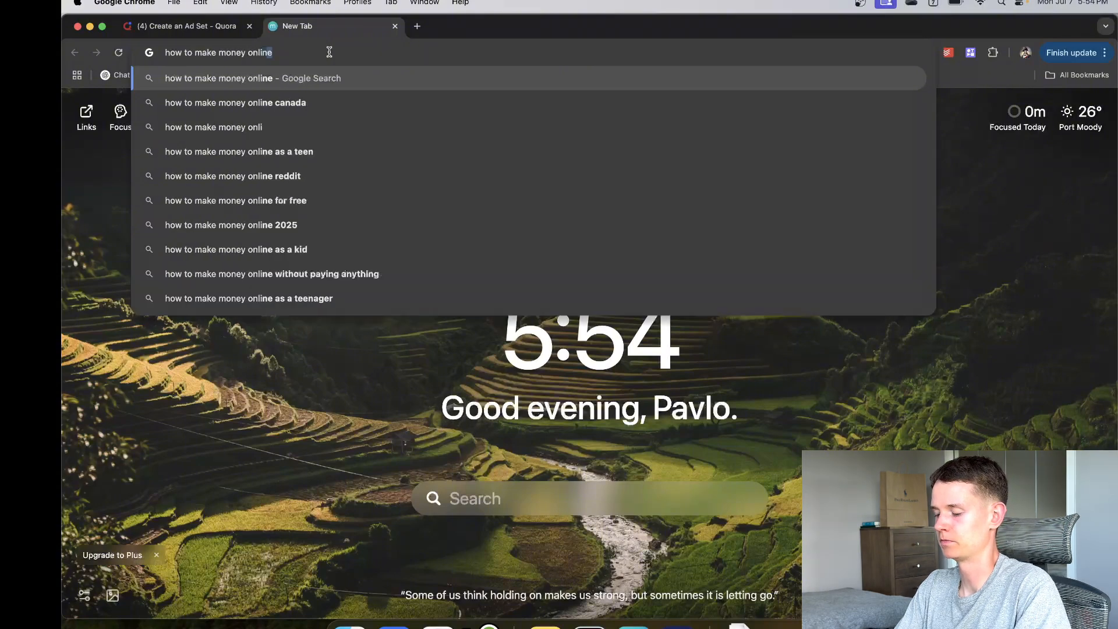
pyautogui.press('Return')
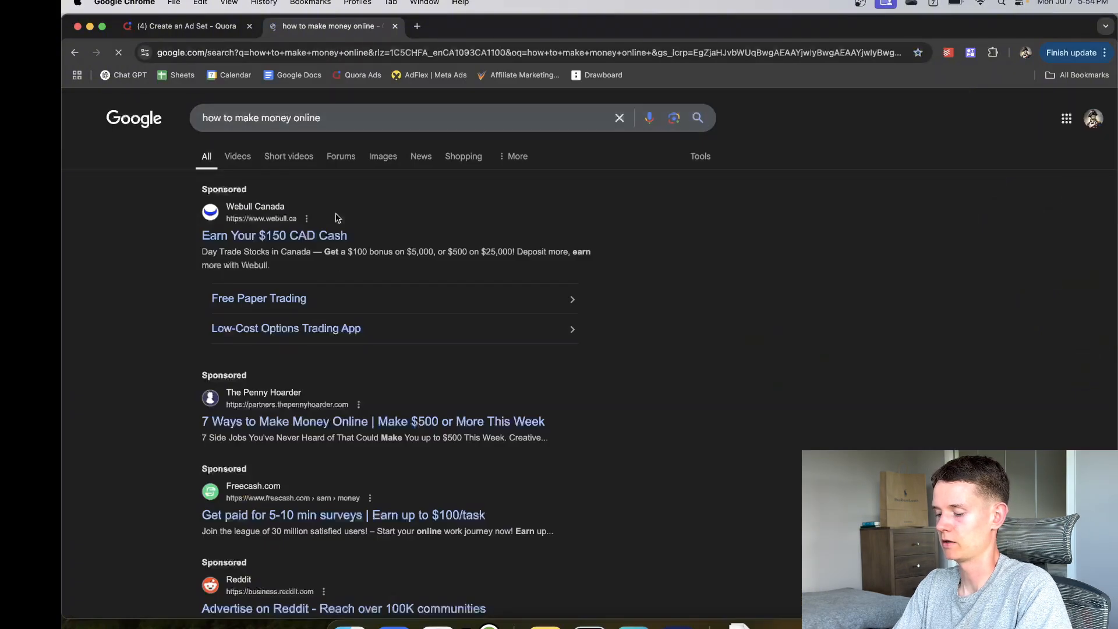
# Step: Open the Quora result "How to make money online (strict and exemplary guide)" from the discussions and forums section of the search results
pyautogui.scroll(-20, 333, 305)
pyautogui.scroll(-12, 334, 305)
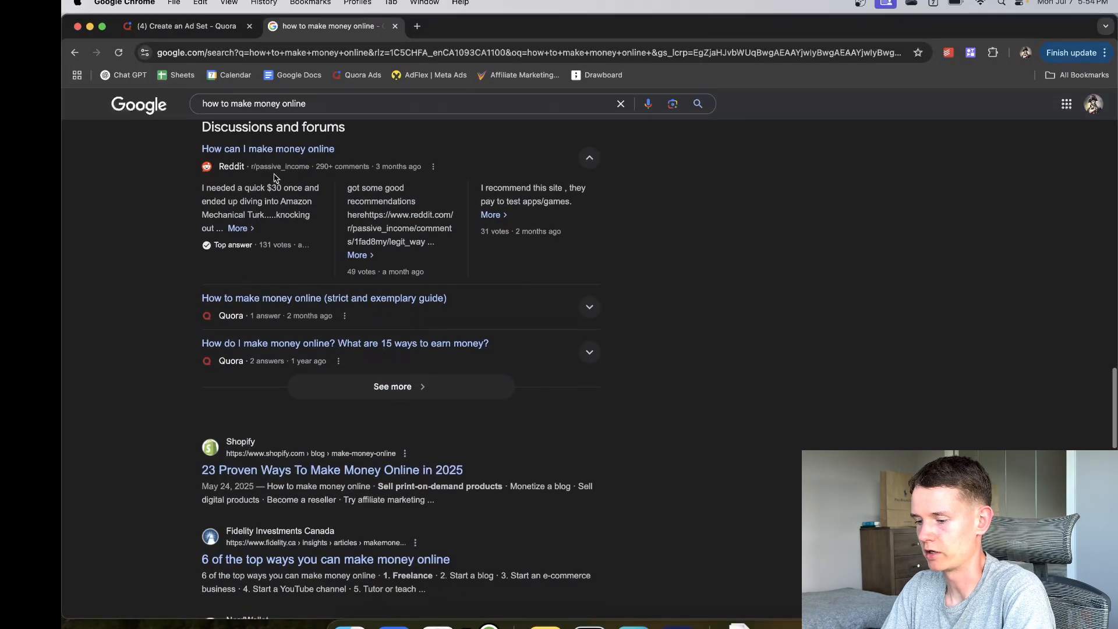
pyautogui.scroll(1, 277, 181)
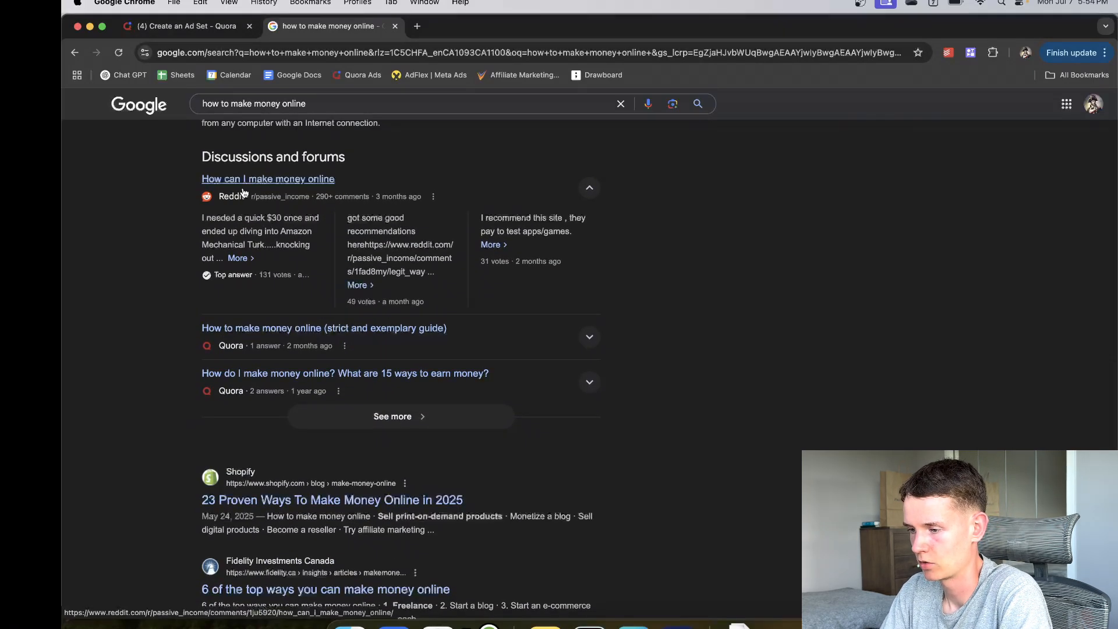
pyautogui.scroll(-1, 622, 262)
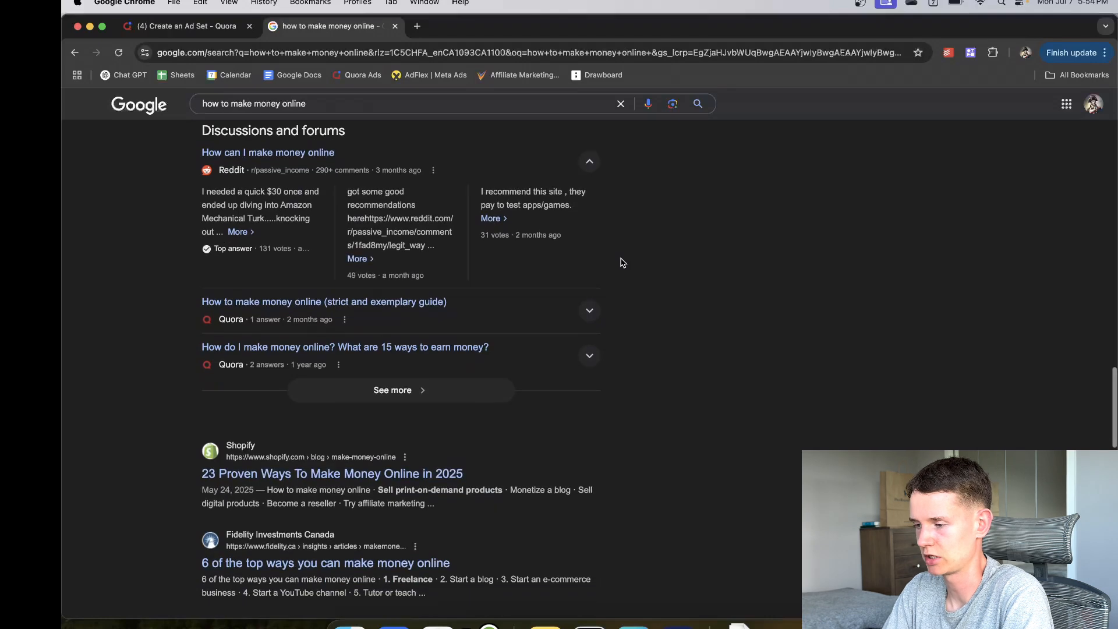
pyautogui.click(395, 307)
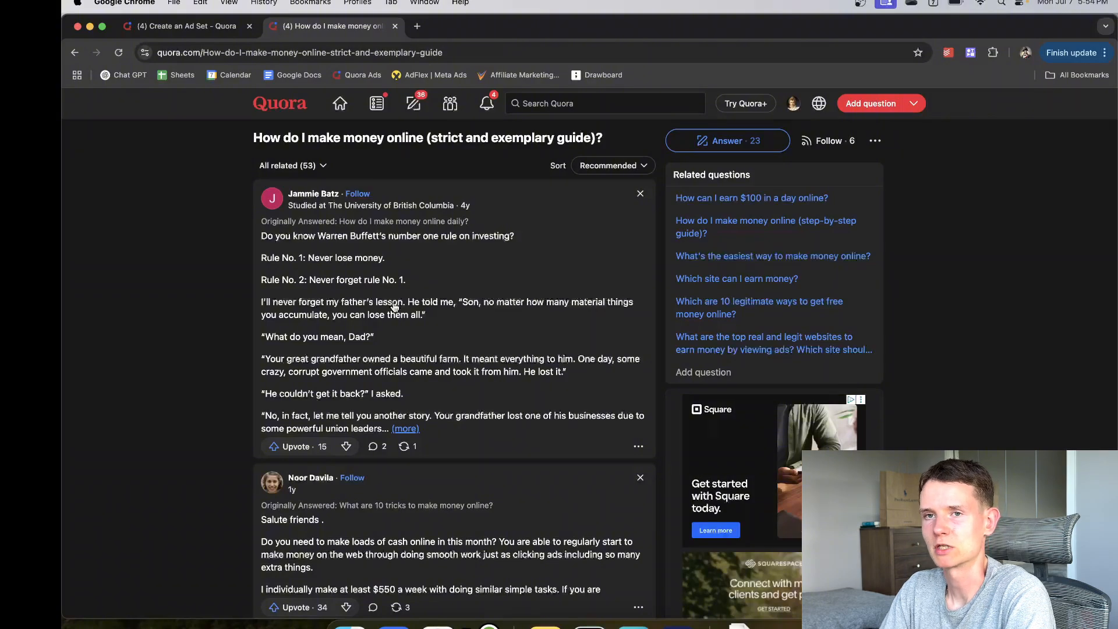
# Step: Look through the Quora question's answers and the sponsored posts placed among them
pyautogui.scroll(-15, 394, 307)
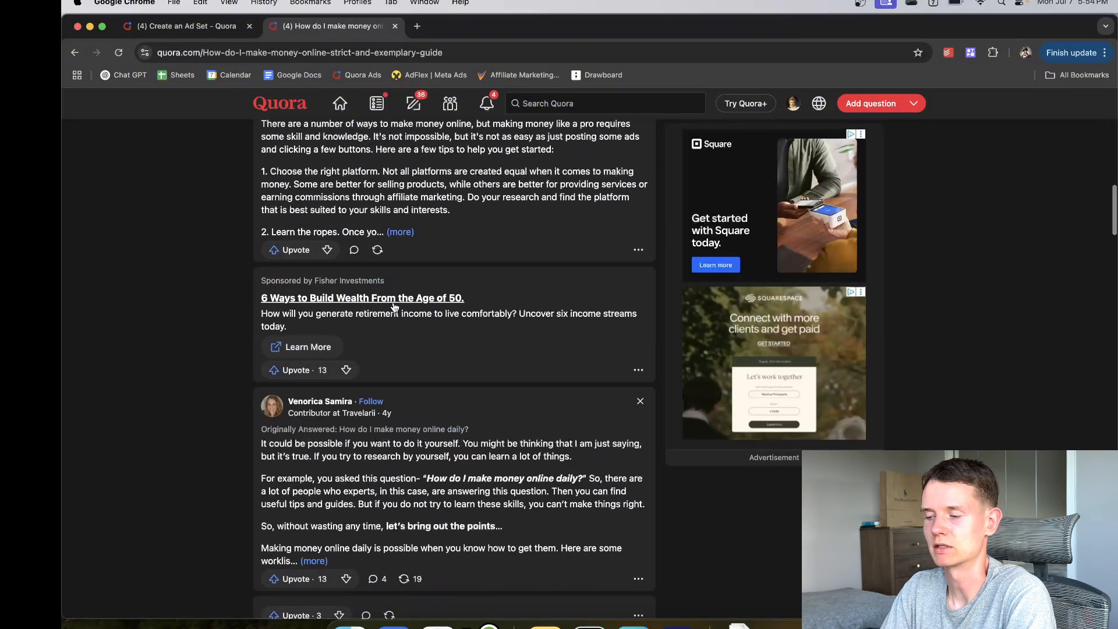
pyautogui.scroll(8, 394, 306)
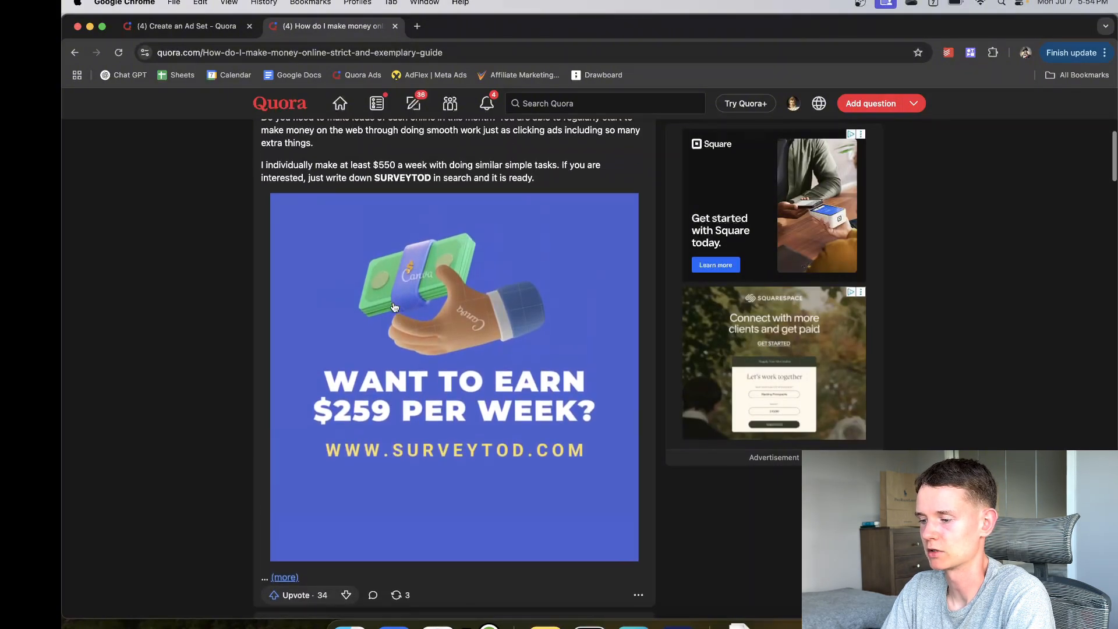
pyautogui.scroll(-4, 394, 307)
pyautogui.scroll(10, 394, 307)
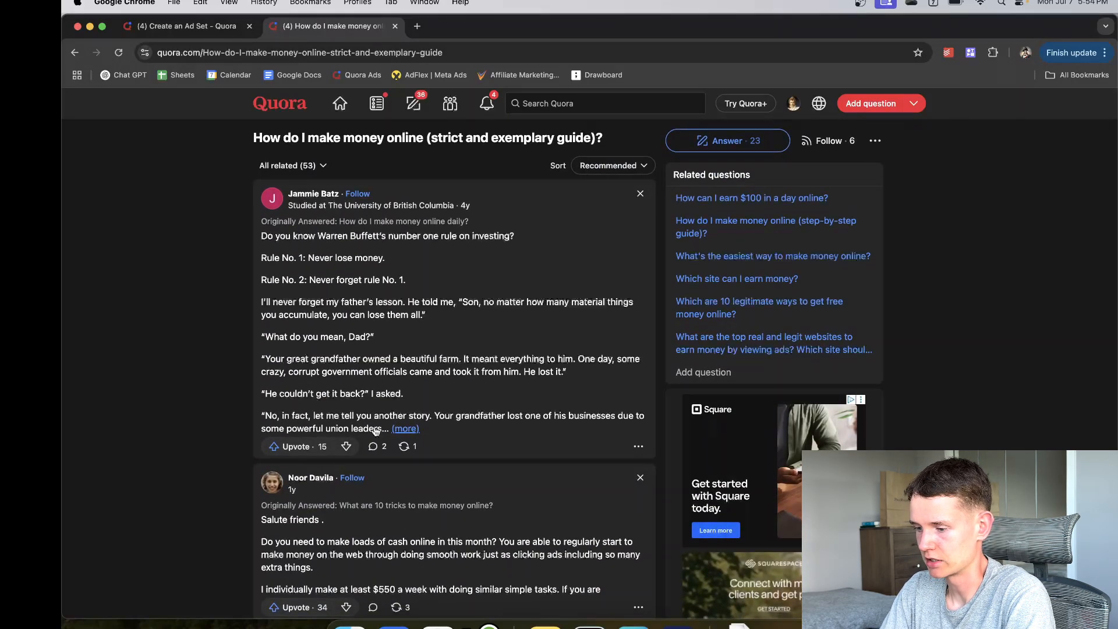
# Step: Return to the ad set and switch its contextual targeting to Questions
pyautogui.click(235, 27)
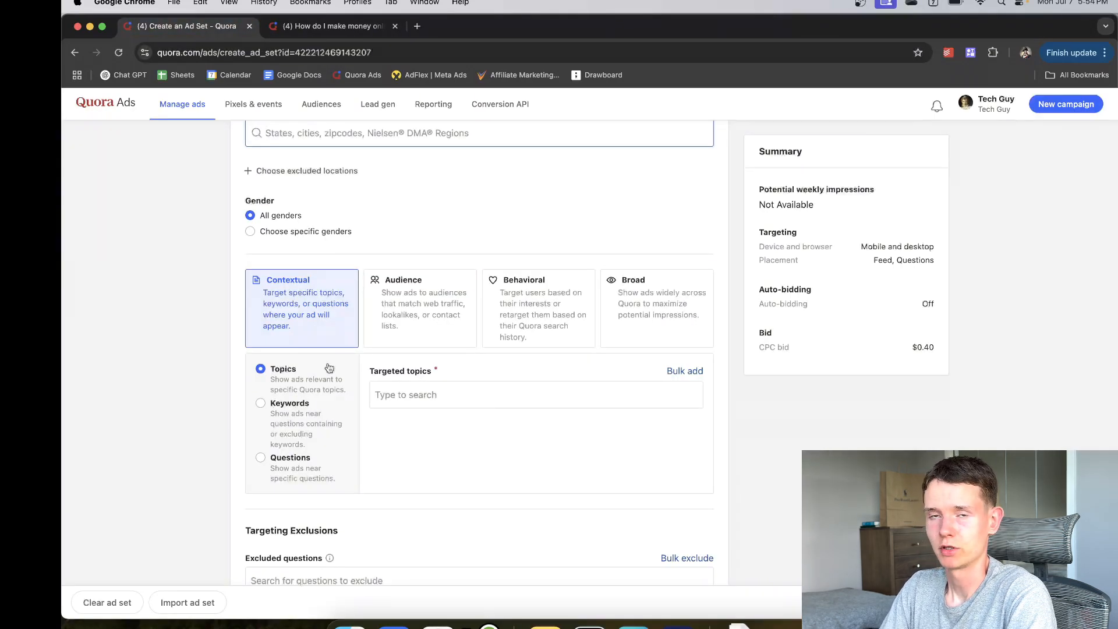
pyautogui.click(263, 461)
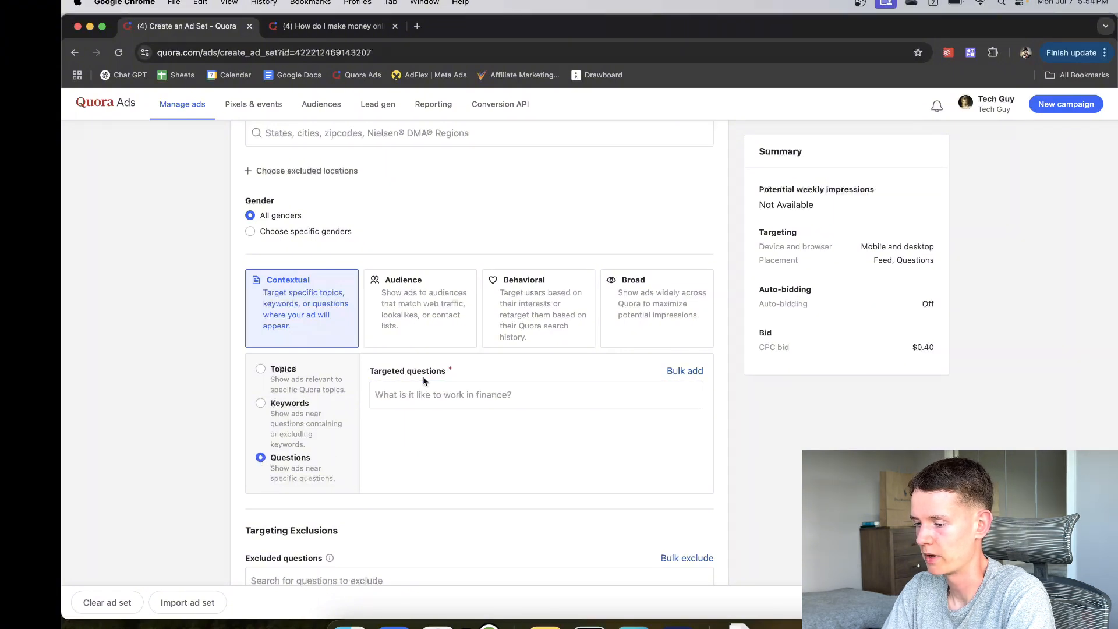
pyautogui.click(434, 395)
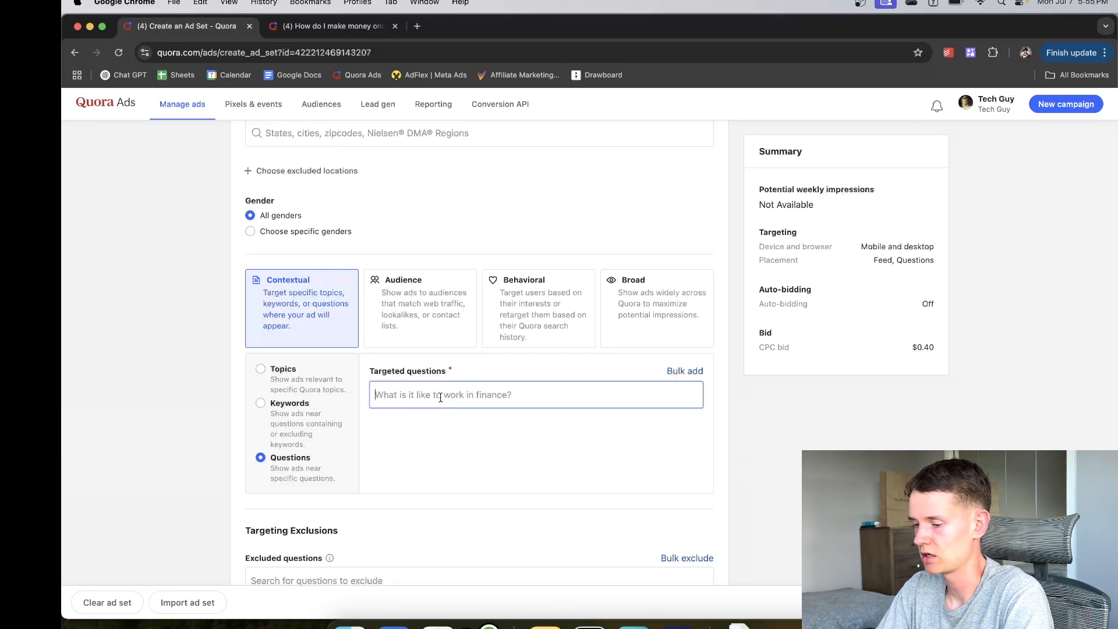
# Step: Go back from the Quora question page to the start of the Google results for "how to make money online"
pyautogui.click(329, 26)
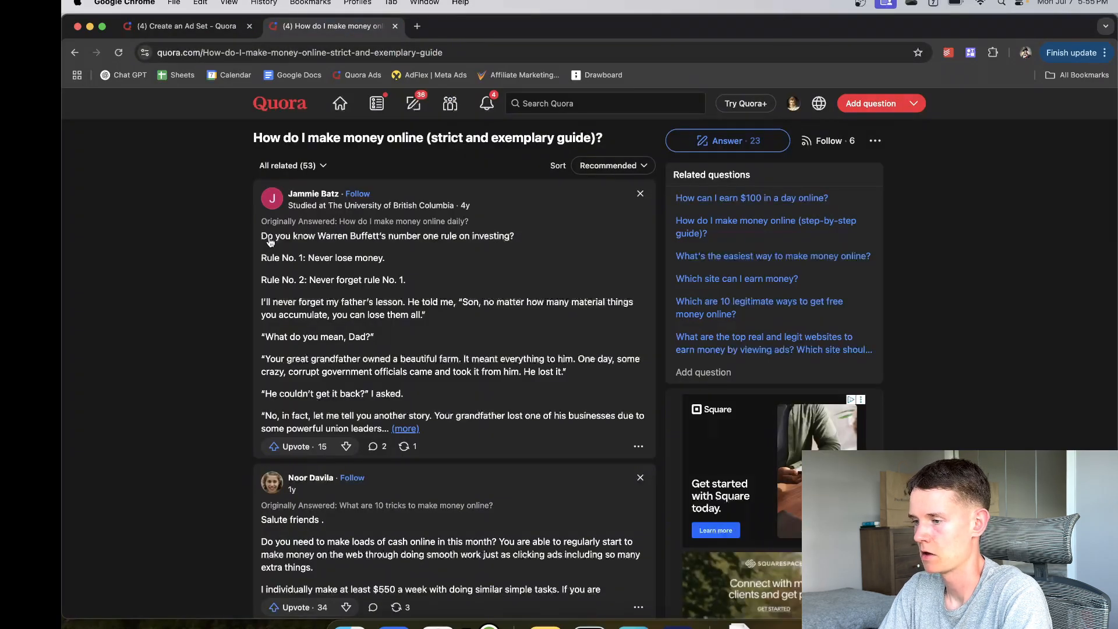
pyautogui.click(75, 52)
pyautogui.scroll(15, 197, 218)
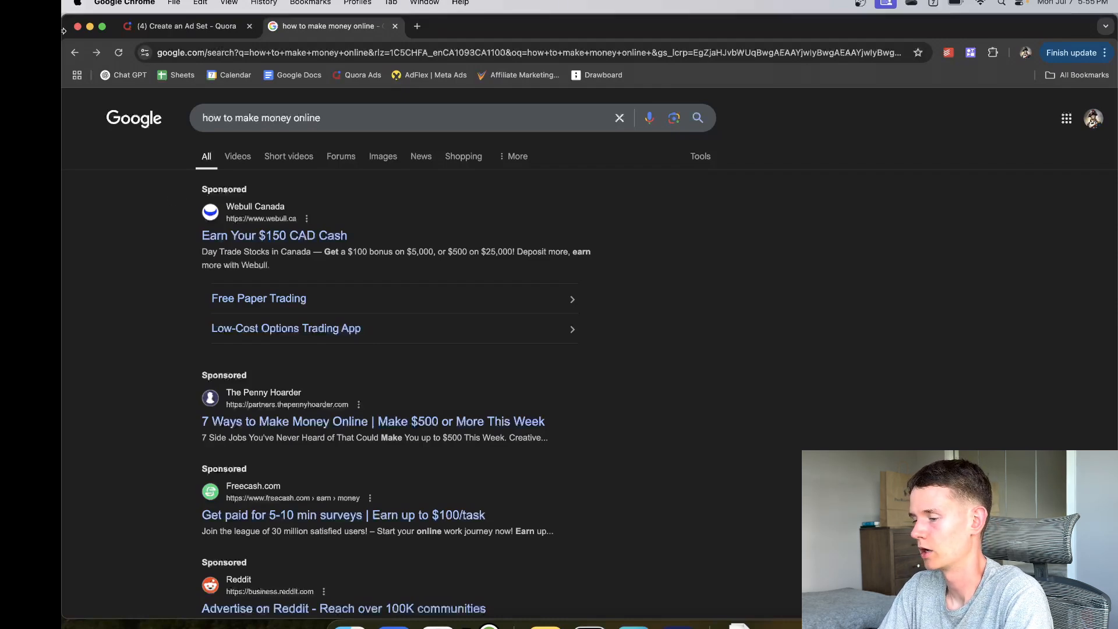
# Step: Search the ad set's targeted questions for "how to" and add "What is the best way to make money?"
pyautogui.click(204, 28)
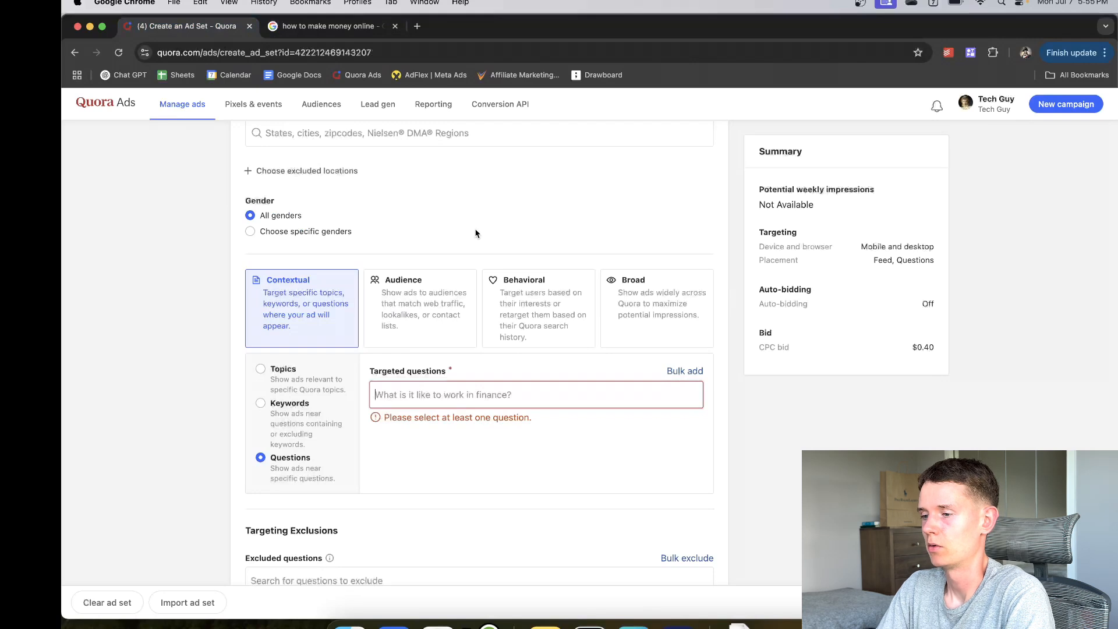
pyautogui.scroll(1, 475, 233)
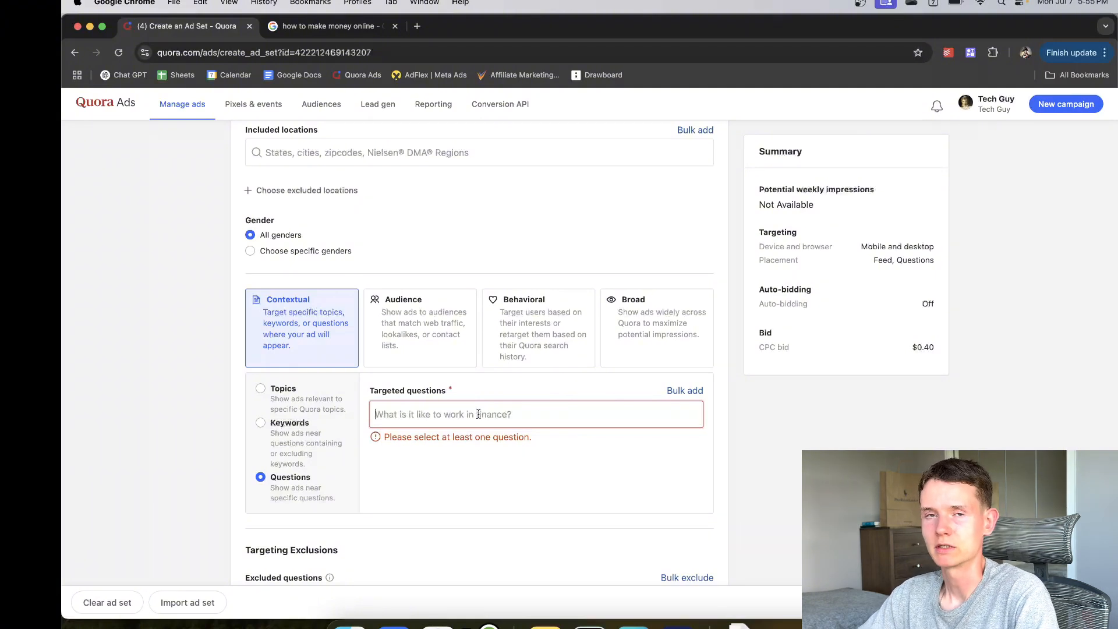
pyautogui.write('how t')
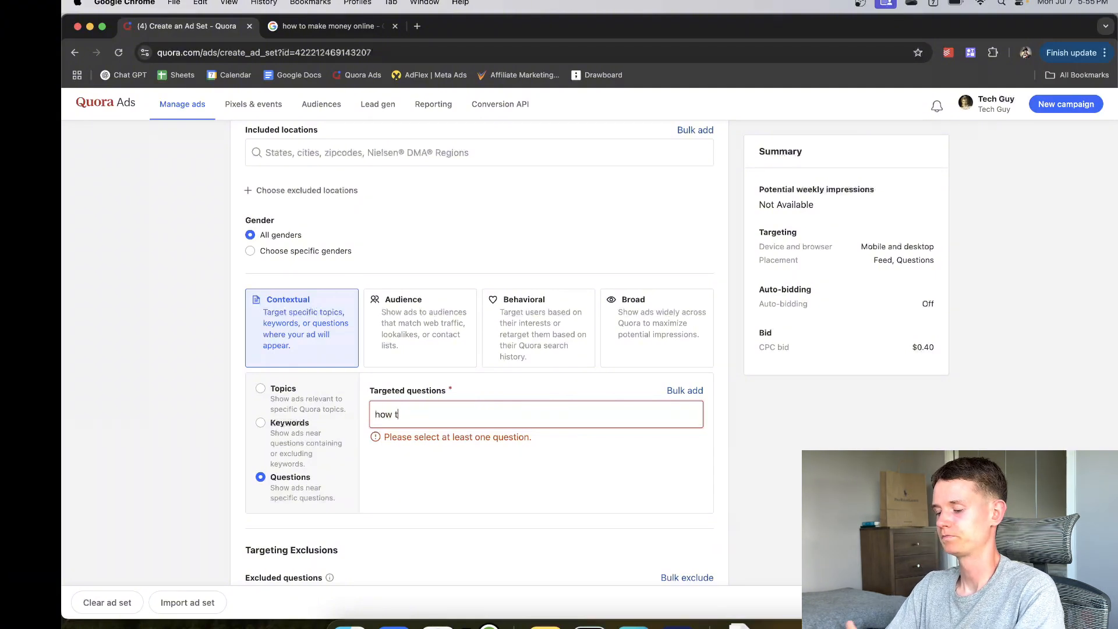
pyautogui.write('ro')
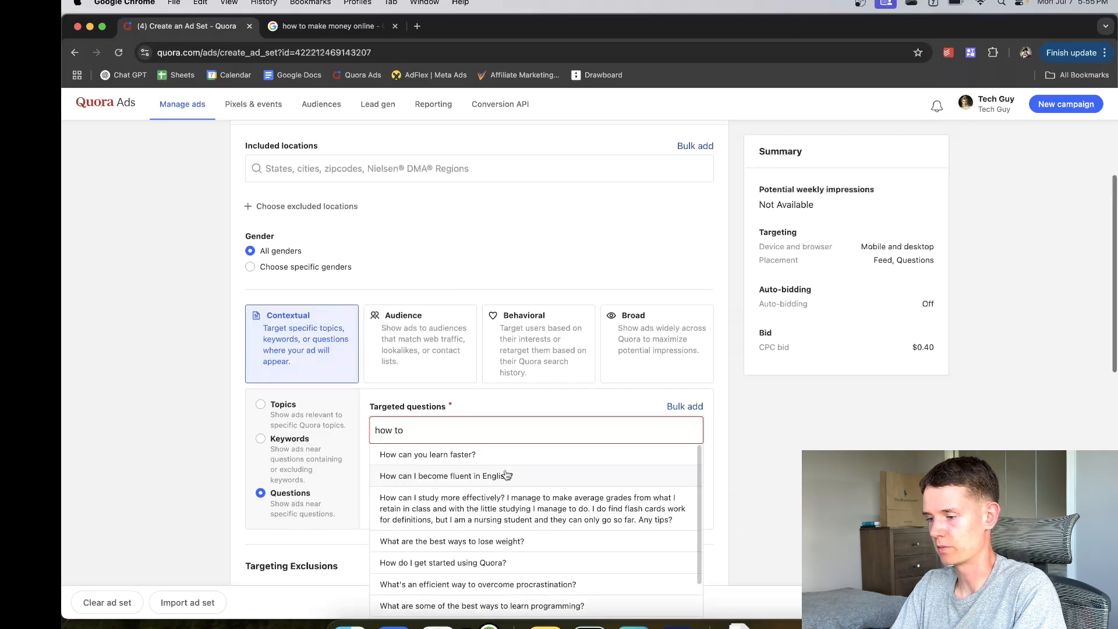
pyautogui.scroll(-2, 495, 373)
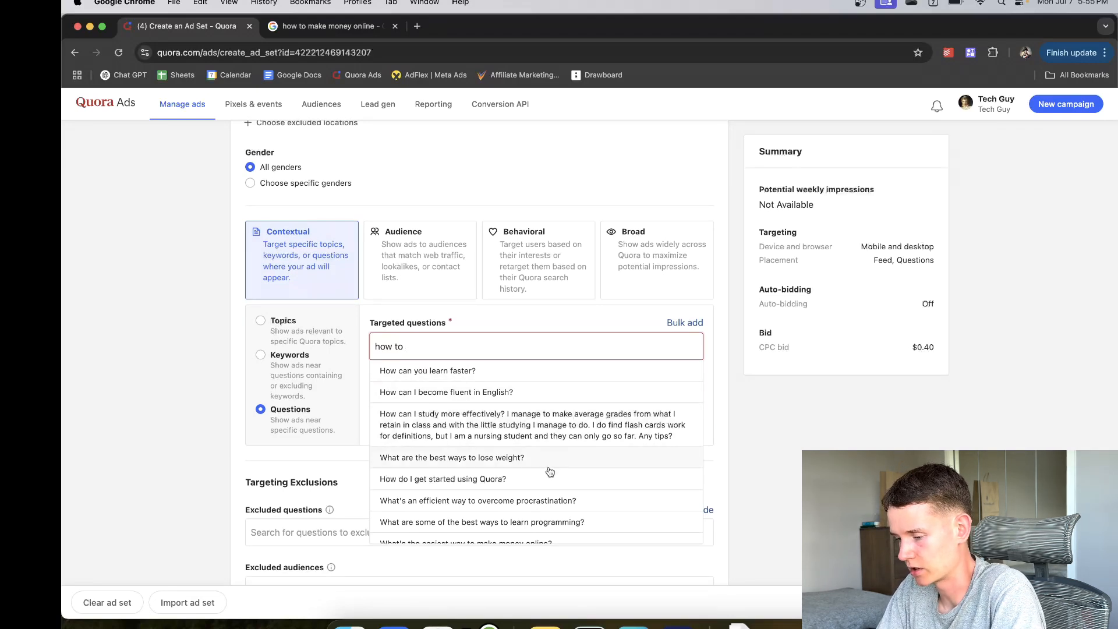
pyautogui.scroll(-1, 607, 389)
pyautogui.scroll(-4, 610, 374)
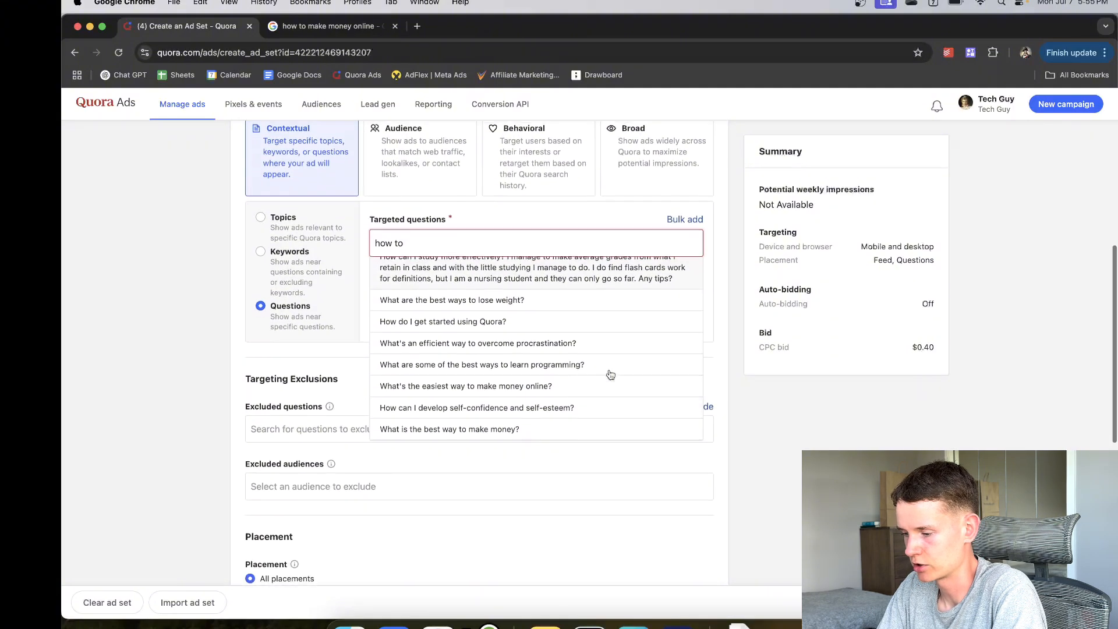
pyautogui.click(550, 425)
# Step: Search for "how to save" and add "What are the best ways to save money?" as another targeted question
pyautogui.scroll(2, 607, 286)
pyautogui.click(569, 299)
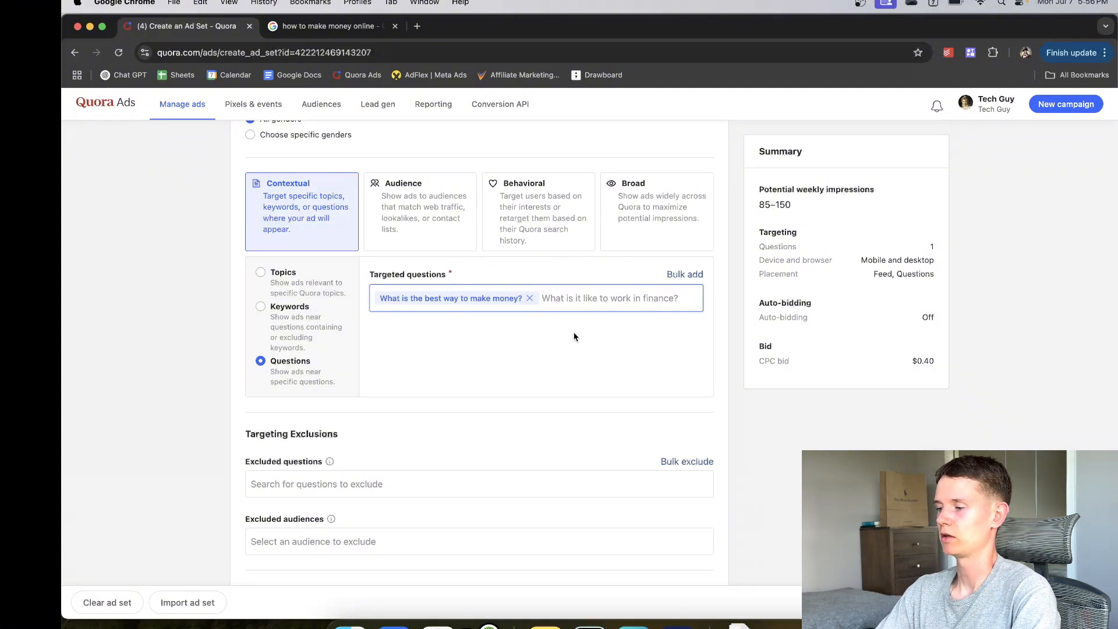
pyautogui.write('hoq')
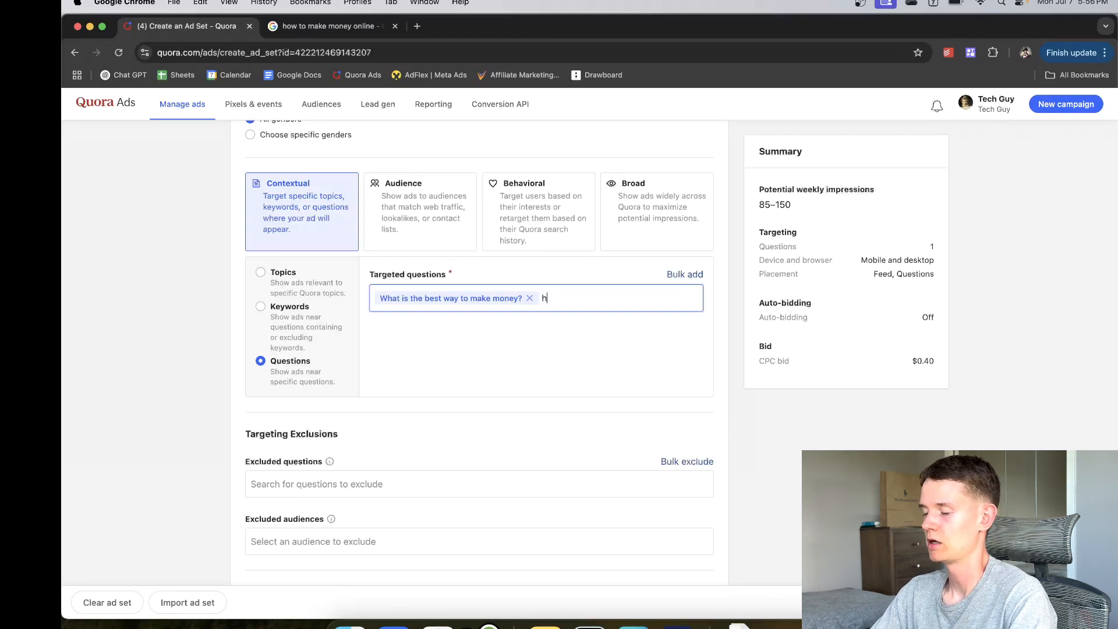
pyautogui.press('BackSpace')
pyautogui.press('BackSpace')
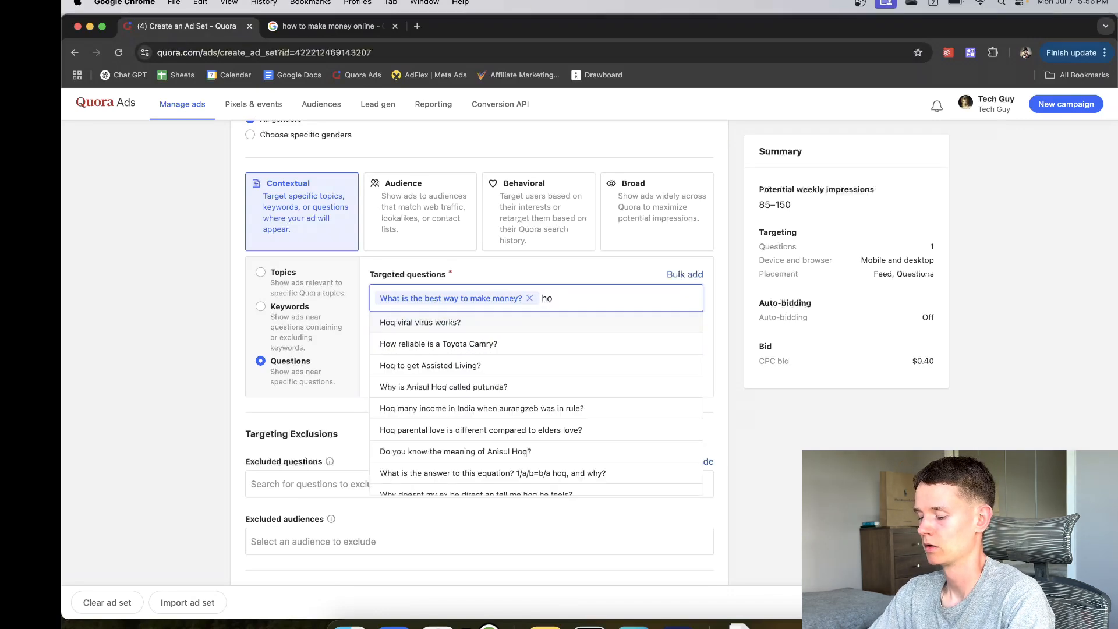
pyautogui.write('w to save')
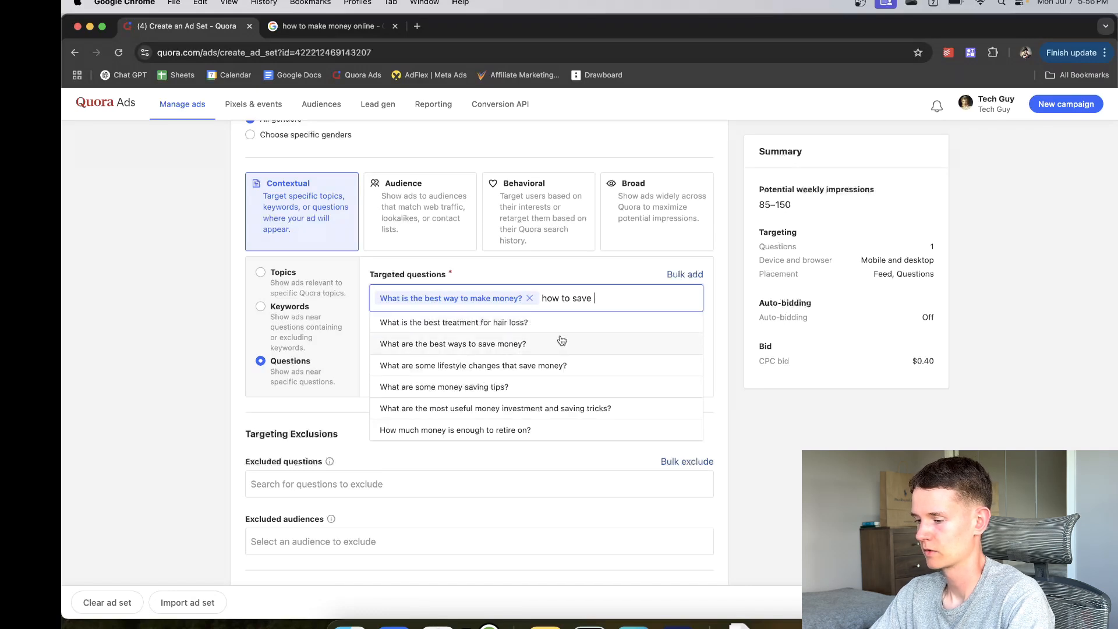
pyautogui.click(536, 347)
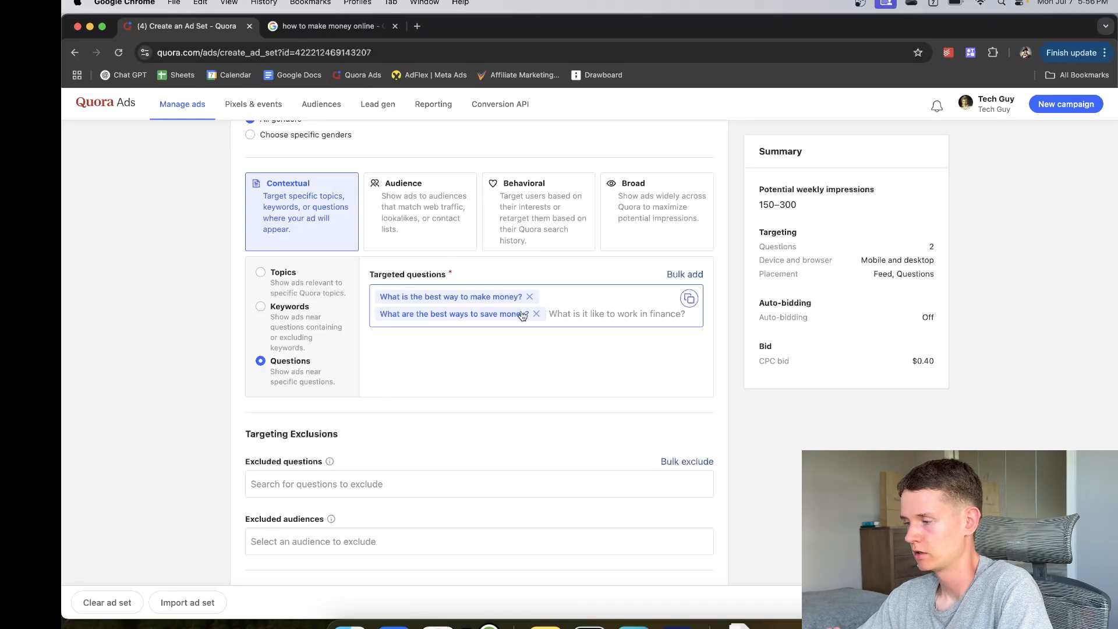
# Step: Switch the ad set to specific placements and exclude Feeds, keeping only Questions
pyautogui.scroll(-5, 522, 315)
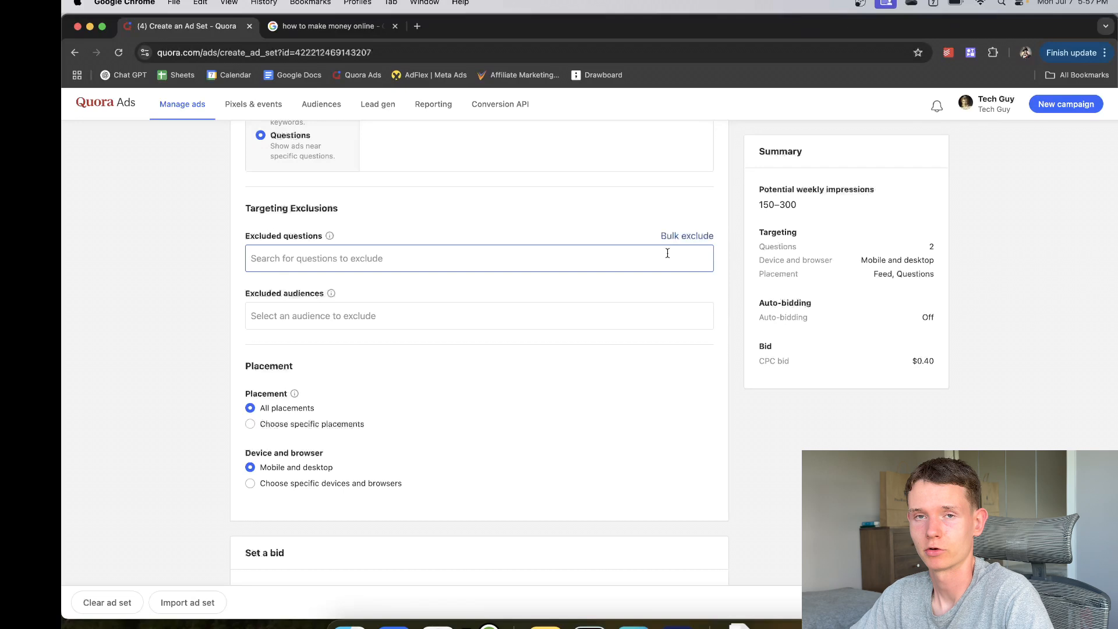
pyautogui.scroll(-3, 544, 359)
pyautogui.scroll(3, 544, 359)
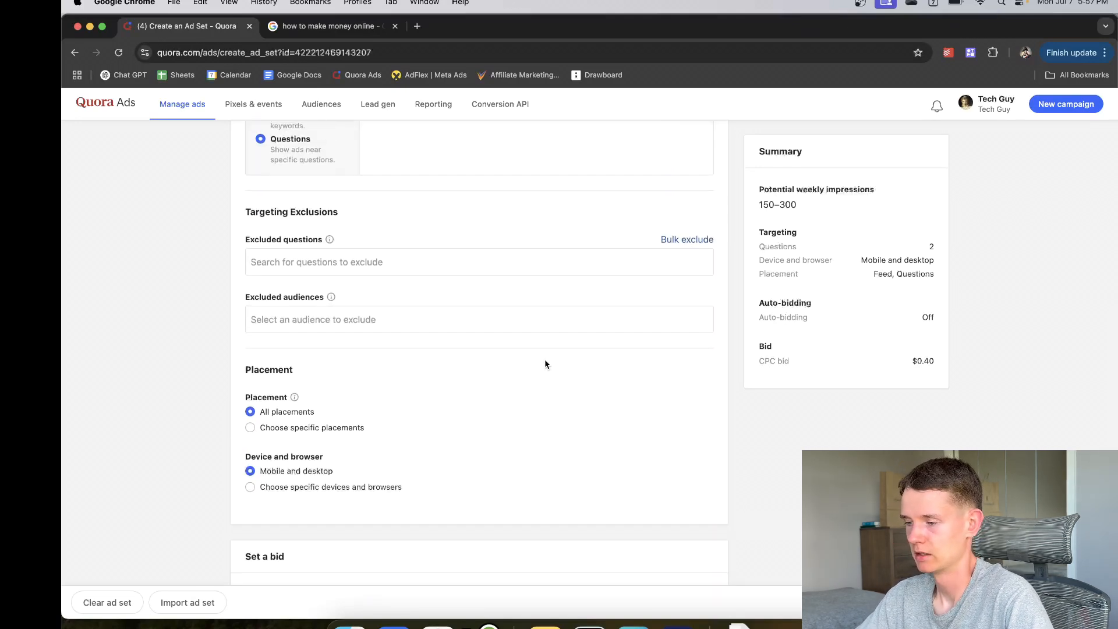
pyautogui.click(251, 429)
pyautogui.scroll(-2, 377, 489)
pyautogui.scroll(-5, 377, 488)
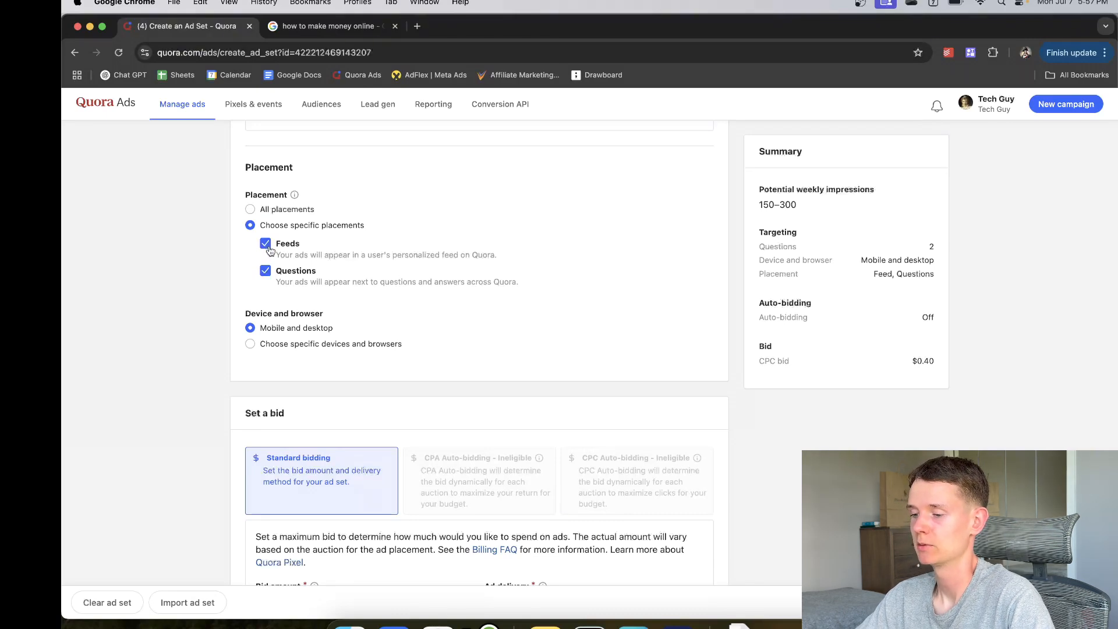
pyautogui.click(268, 247)
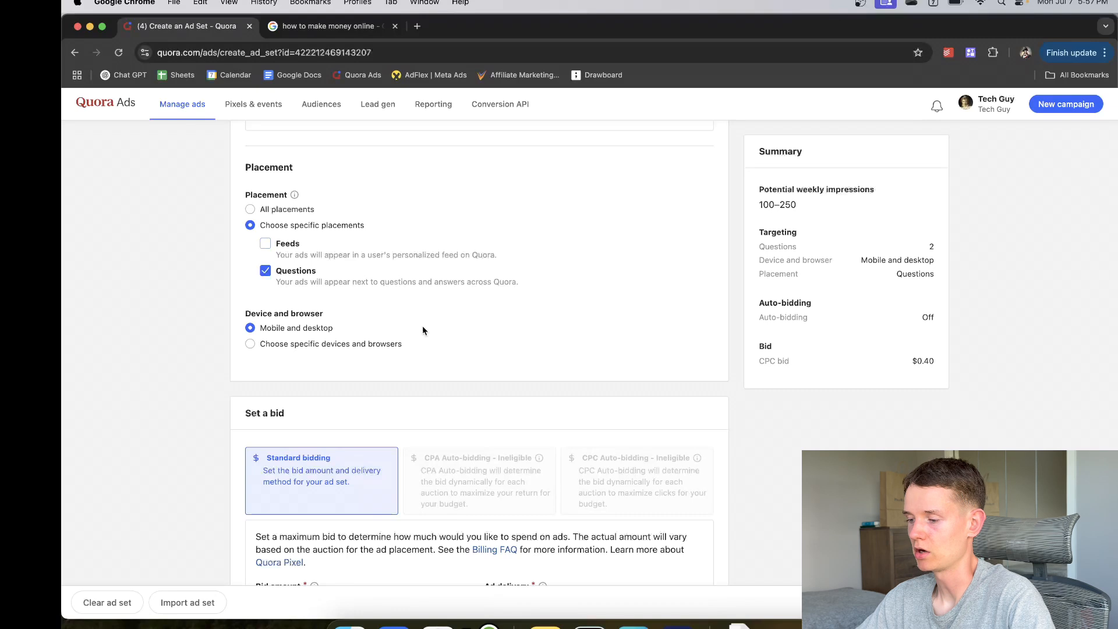
# Step: Choose Cost per click as the ad delivery under Standard bidding and continue to the ad setup
pyautogui.scroll(-2, 423, 330)
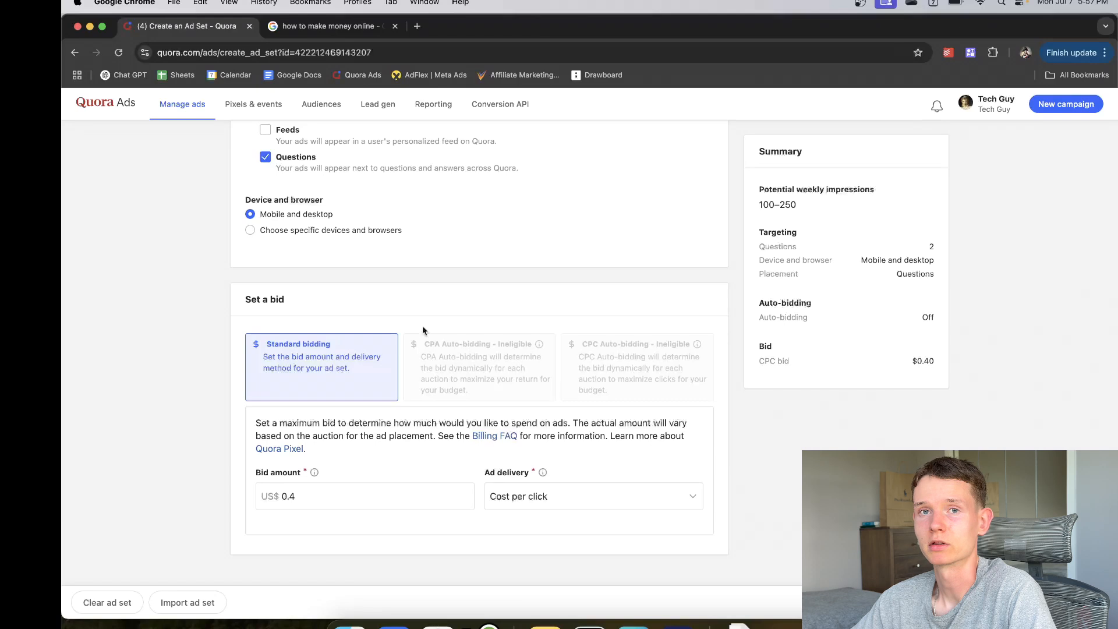
pyautogui.scroll(-1, 422, 329)
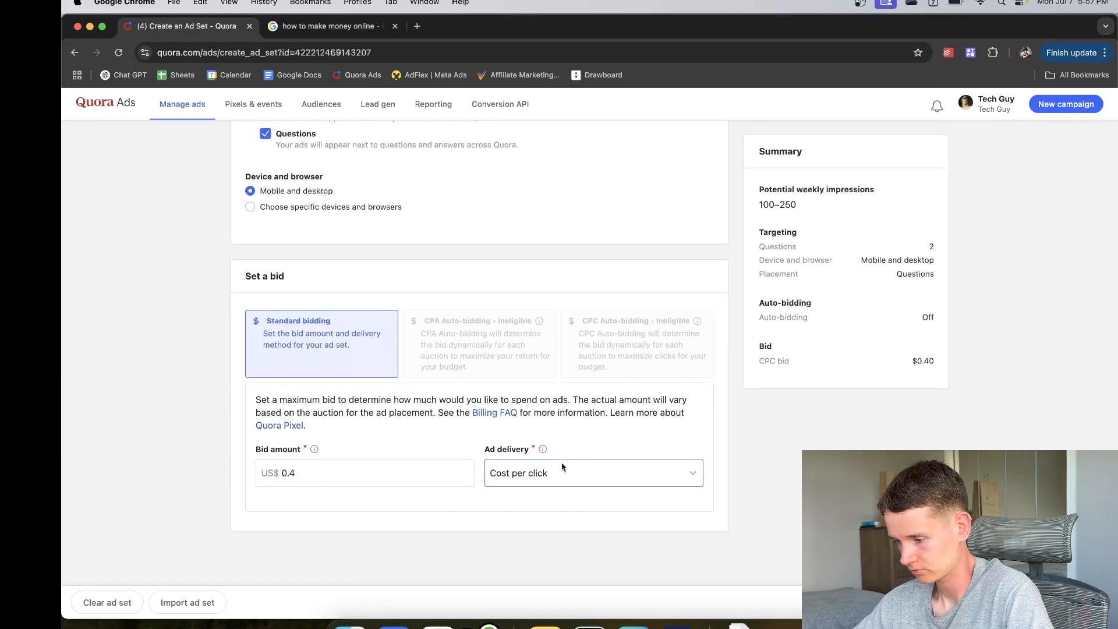
pyautogui.click(568, 479)
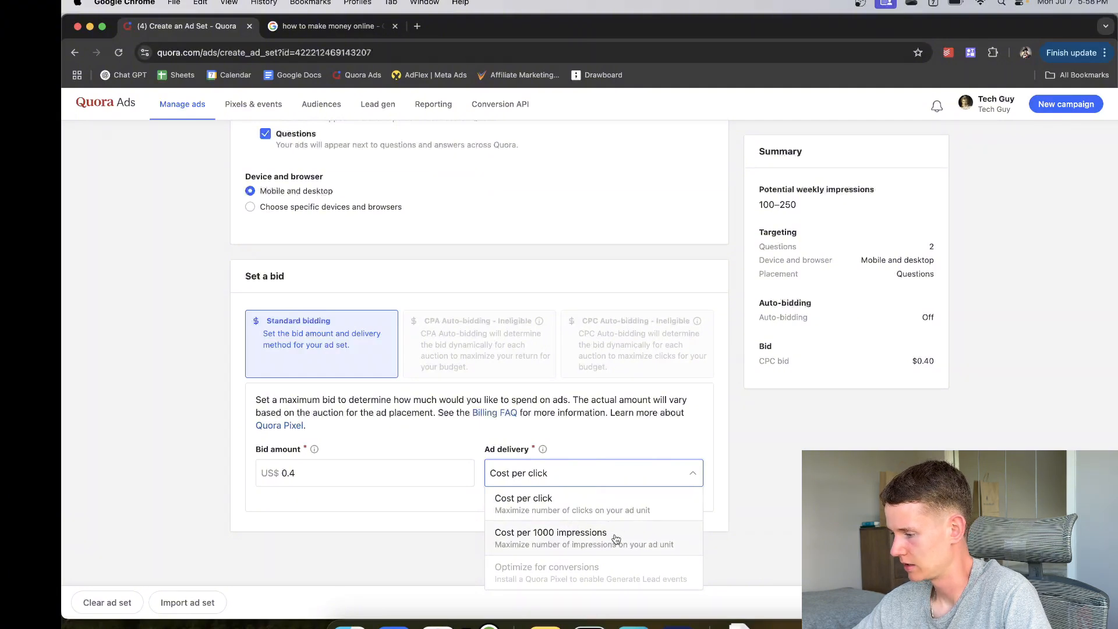
pyautogui.click(610, 503)
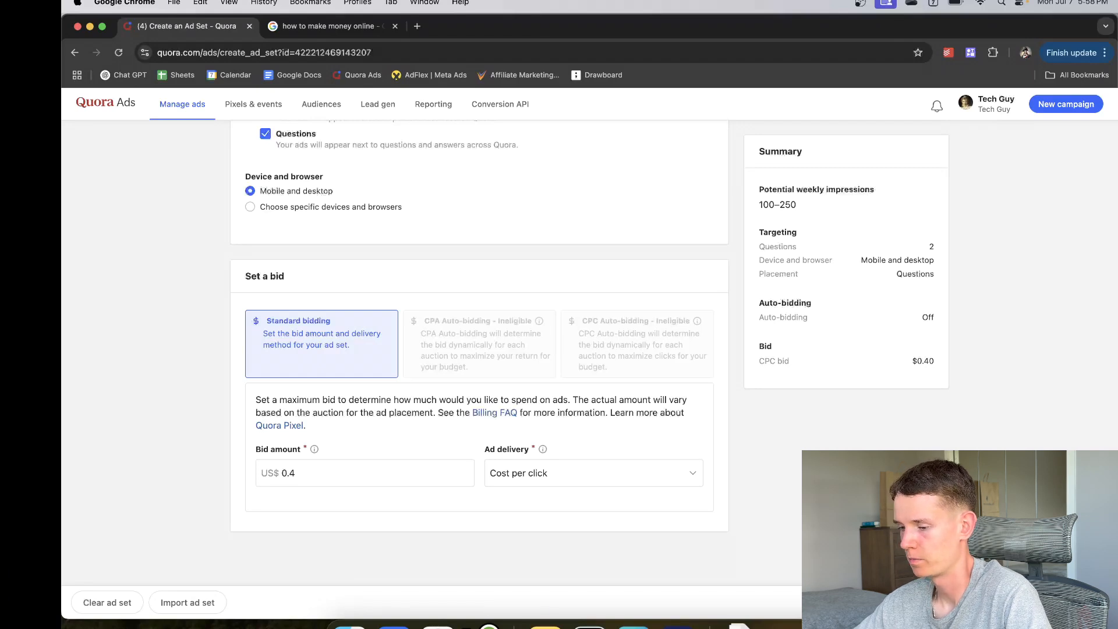
pyautogui.click(1072, 603)
# Step: Look over the new ad's name, media type options and the beginning of its creative section
pyautogui.scroll(-2, 615, 340)
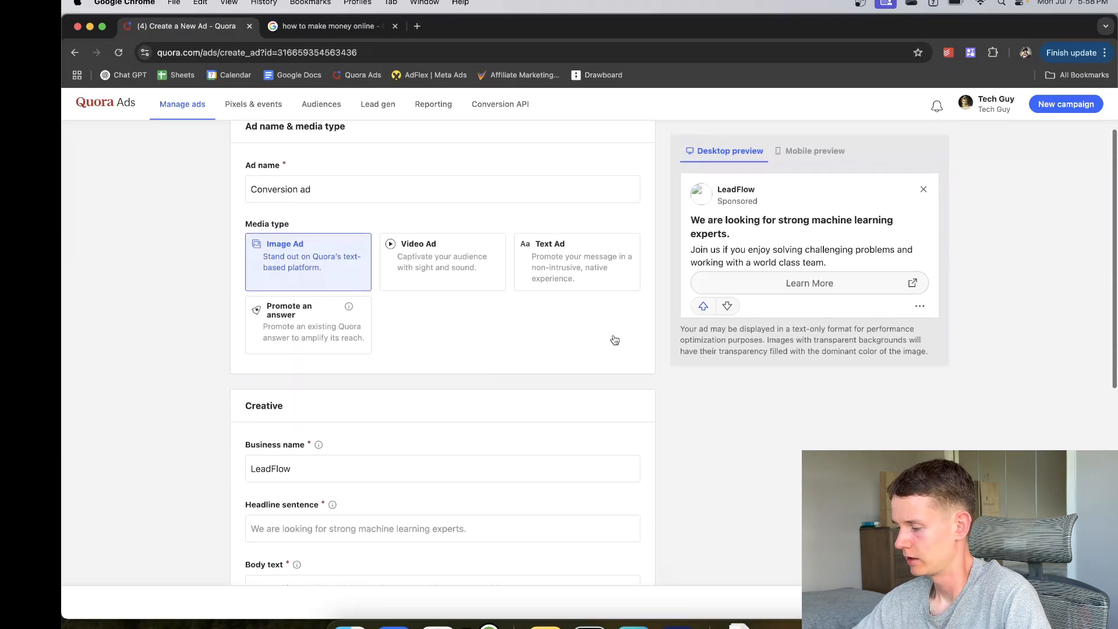
pyautogui.click(382, 178)
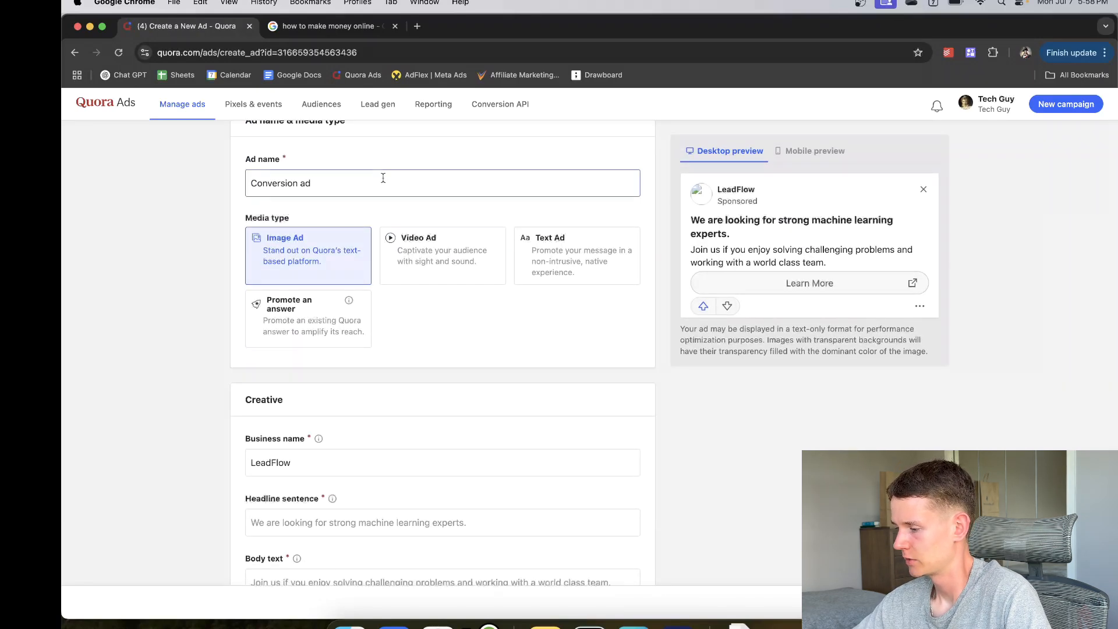
pyautogui.click(464, 344)
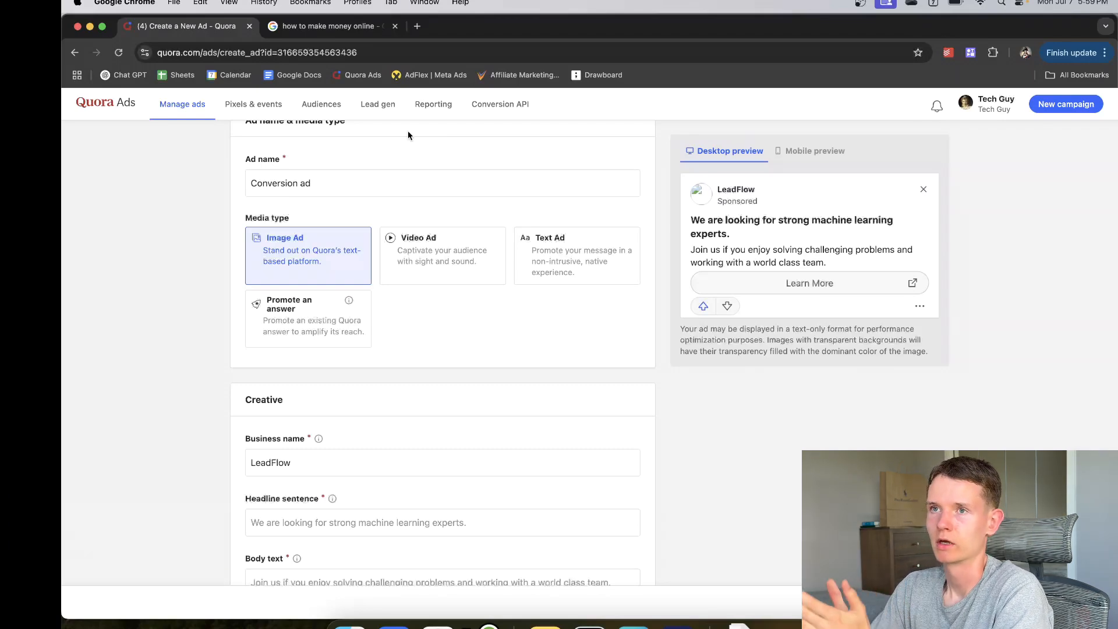
pyautogui.scroll(3, 429, 296)
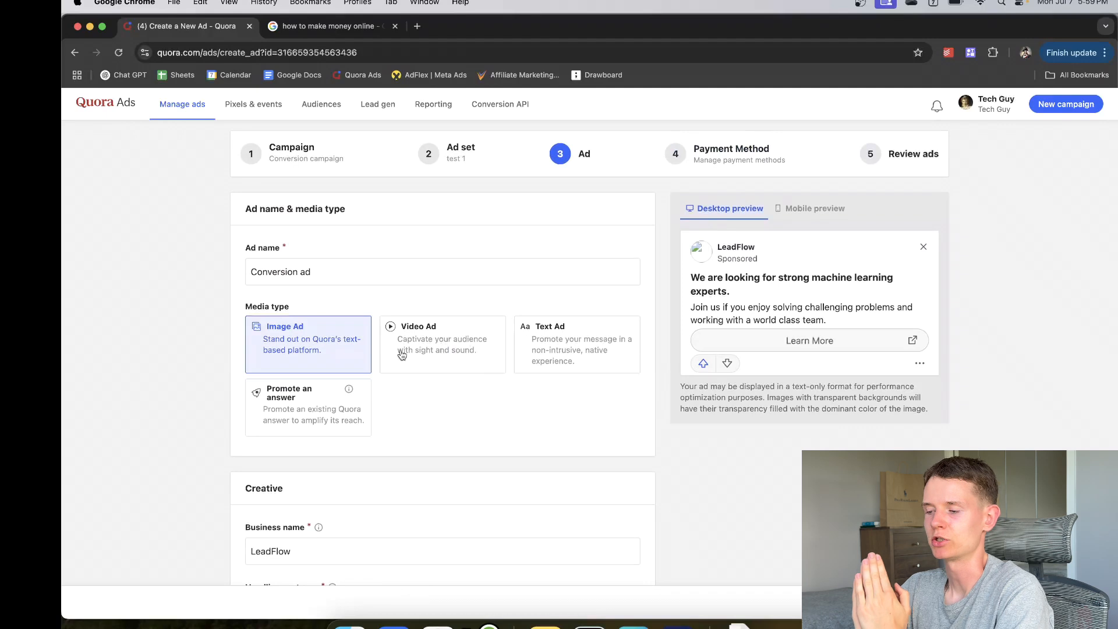
pyautogui.scroll(-4, 435, 403)
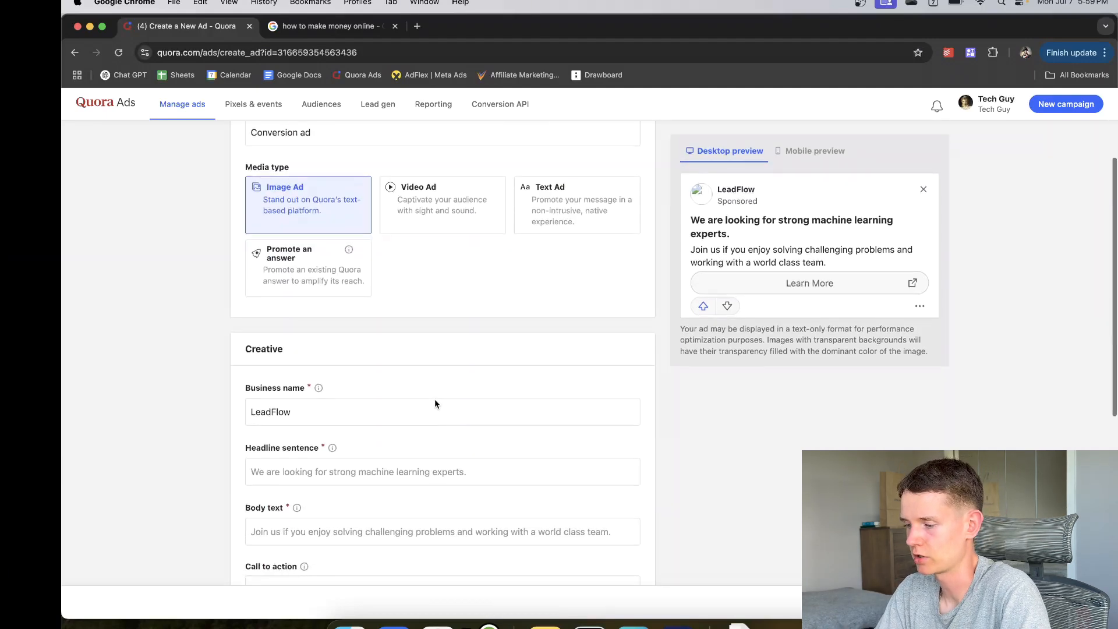
pyautogui.click(435, 403)
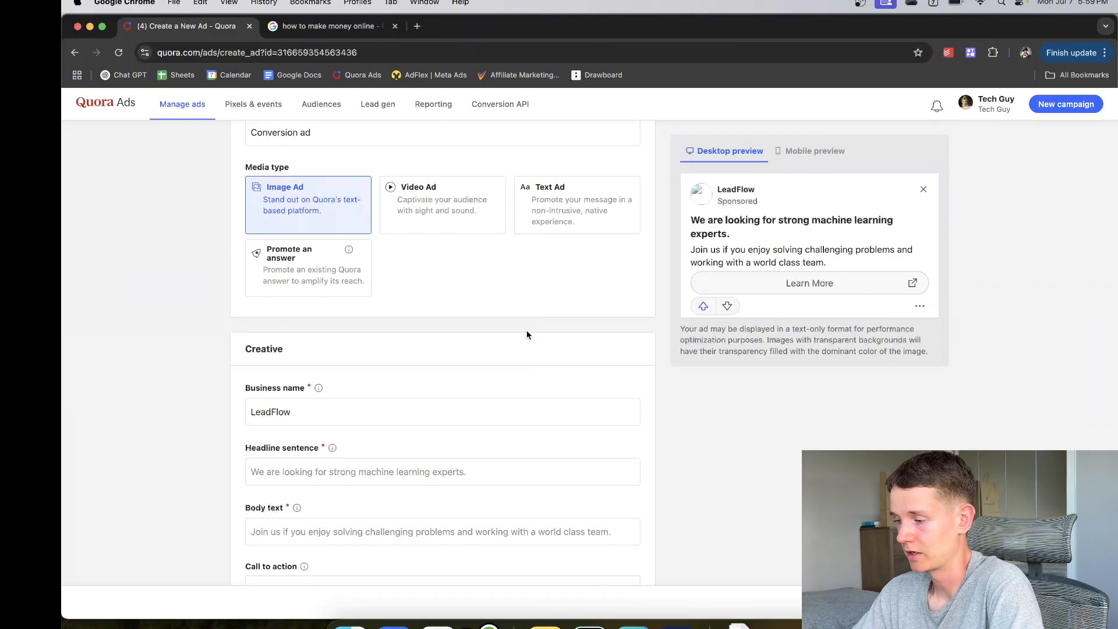
# Step: Choose Learn More as the ad's call to action in the creative section
pyautogui.scroll(-2, 527, 331)
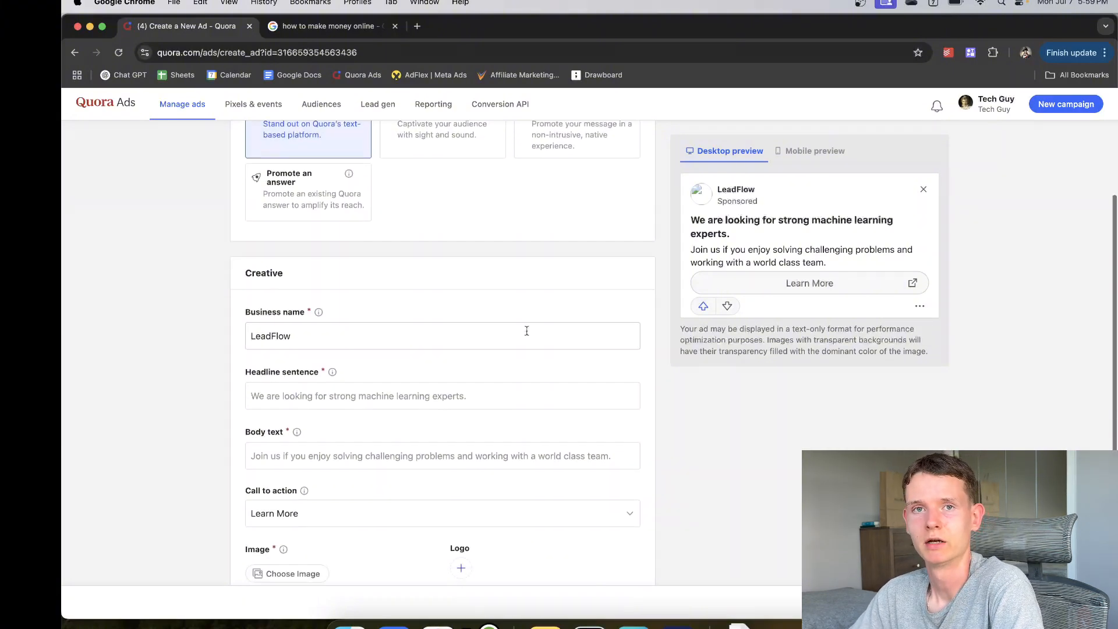
pyautogui.scroll(-3, 527, 330)
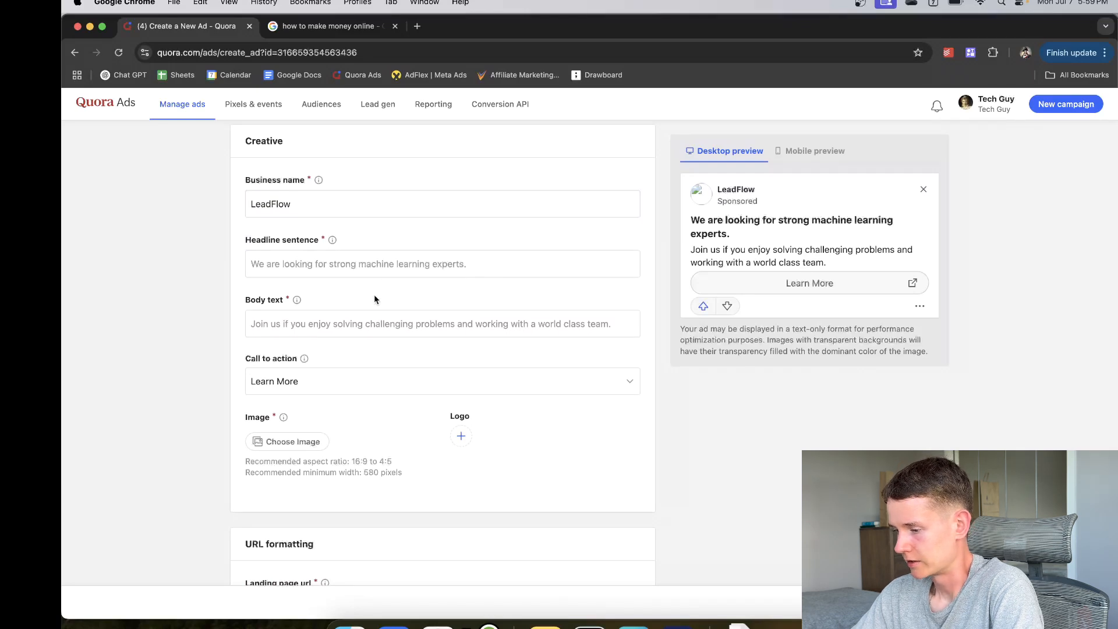
pyautogui.scroll(-2, 428, 200)
pyautogui.click(425, 181)
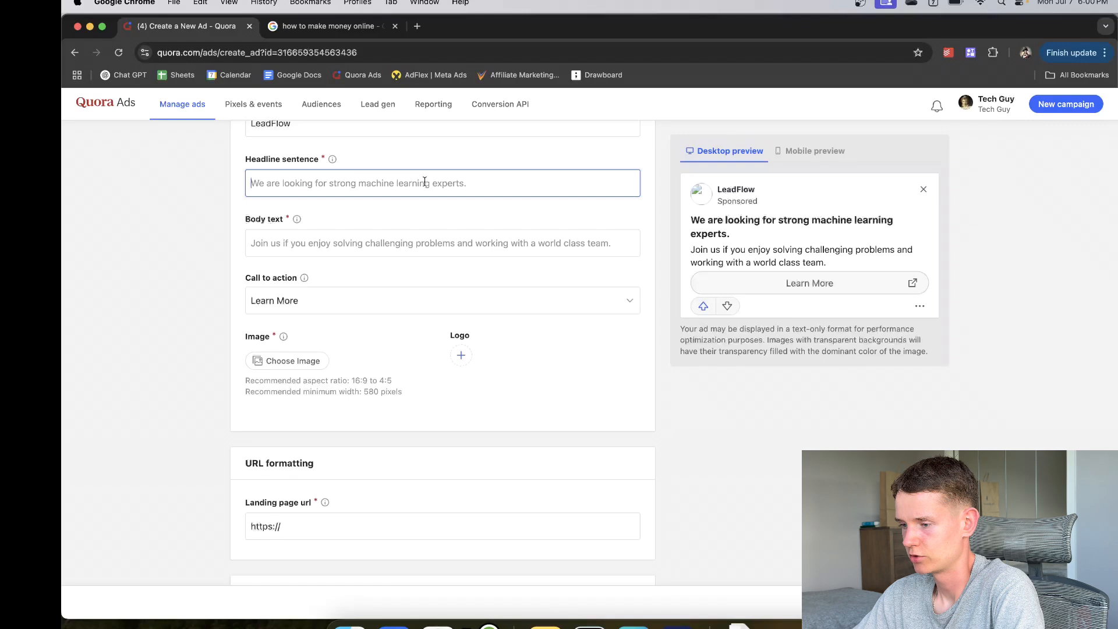
pyautogui.click(385, 301)
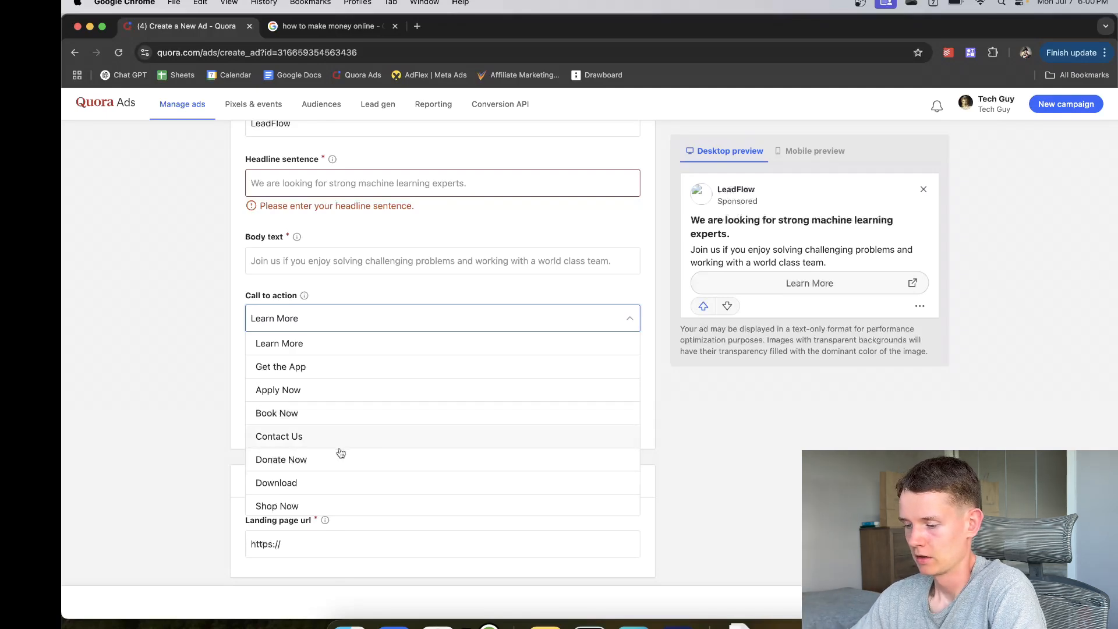
pyautogui.click(465, 345)
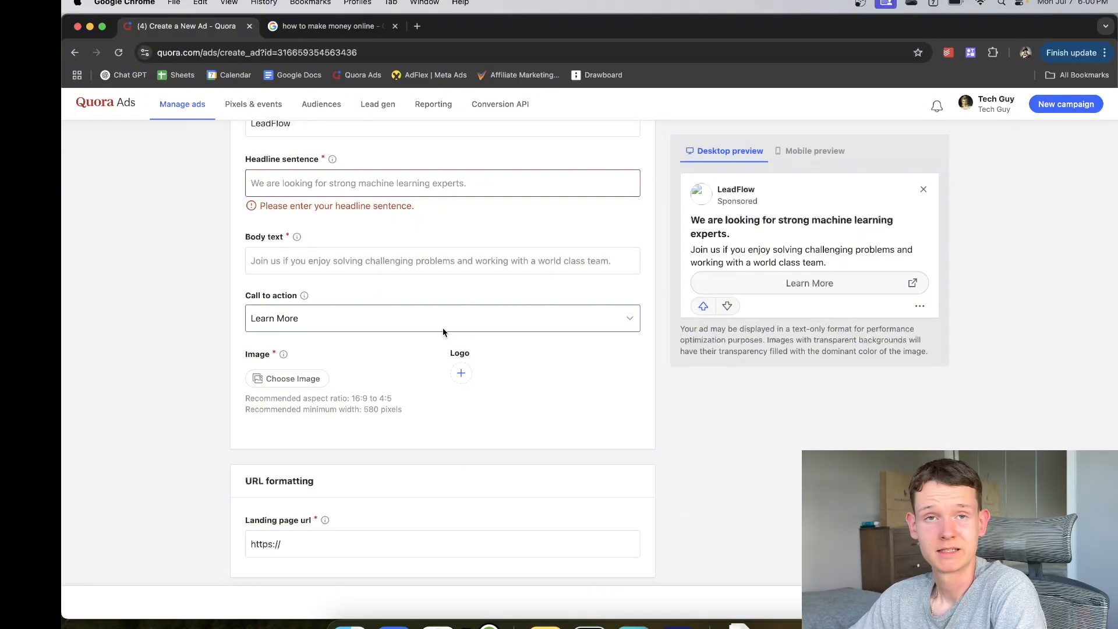
# Step: Examine the ad's image, logo, landing page URL and impression tracking settings, and make the landing page URL active for entry
pyautogui.scroll(-3, 443, 332)
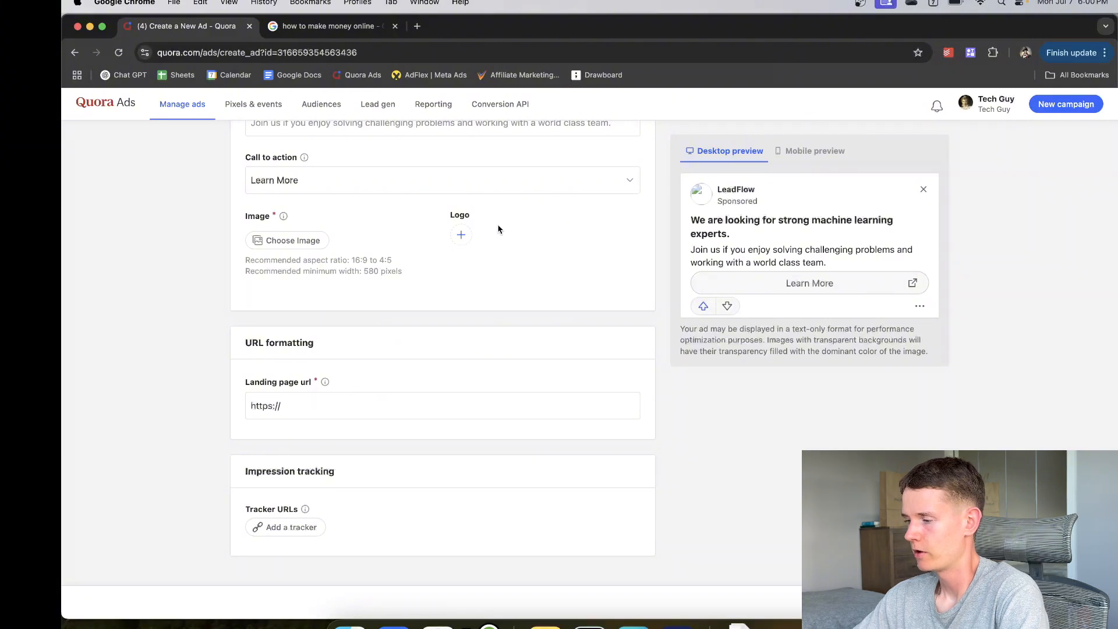
pyautogui.scroll(1, 603, 395)
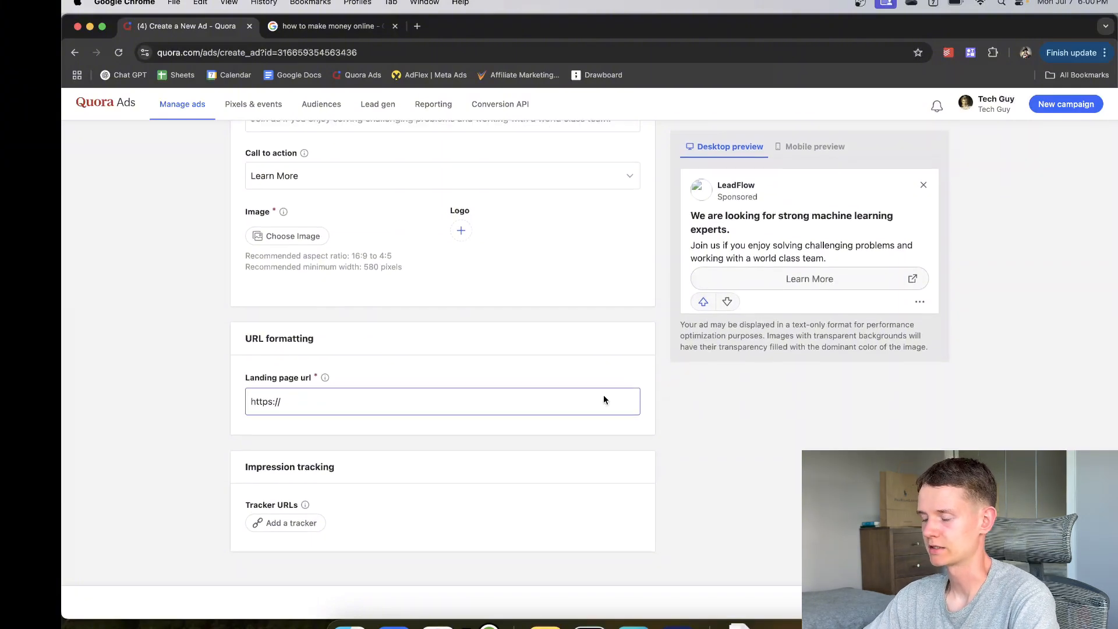
pyautogui.scroll(-1, 603, 395)
pyautogui.scroll(5, 700, 180)
pyautogui.scroll(-5, 701, 185)
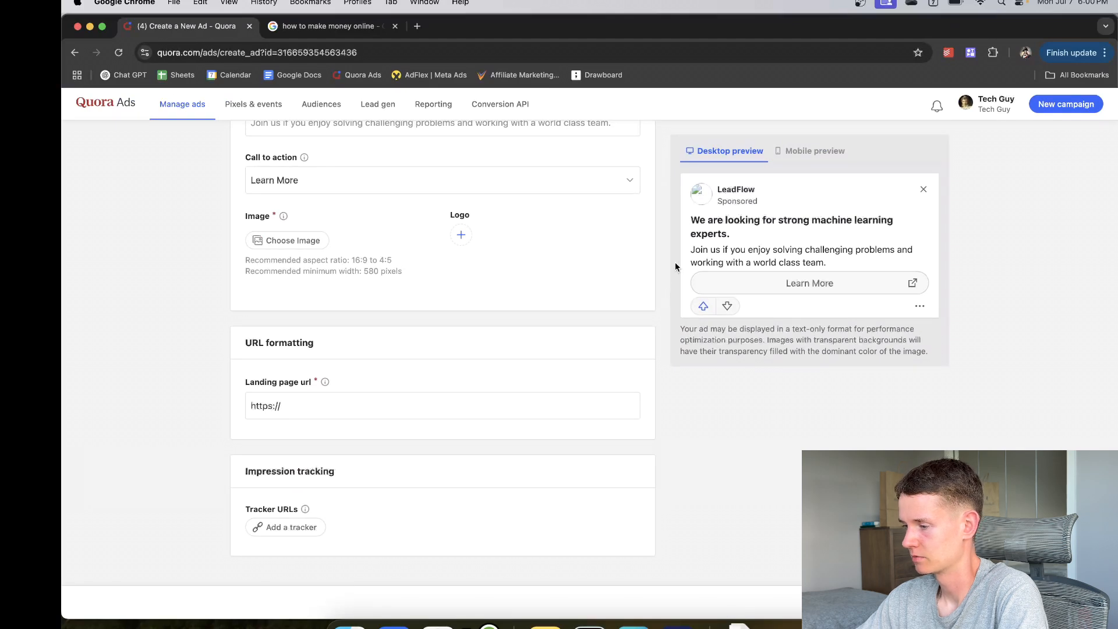
pyautogui.click(393, 400)
pyautogui.click(396, 408)
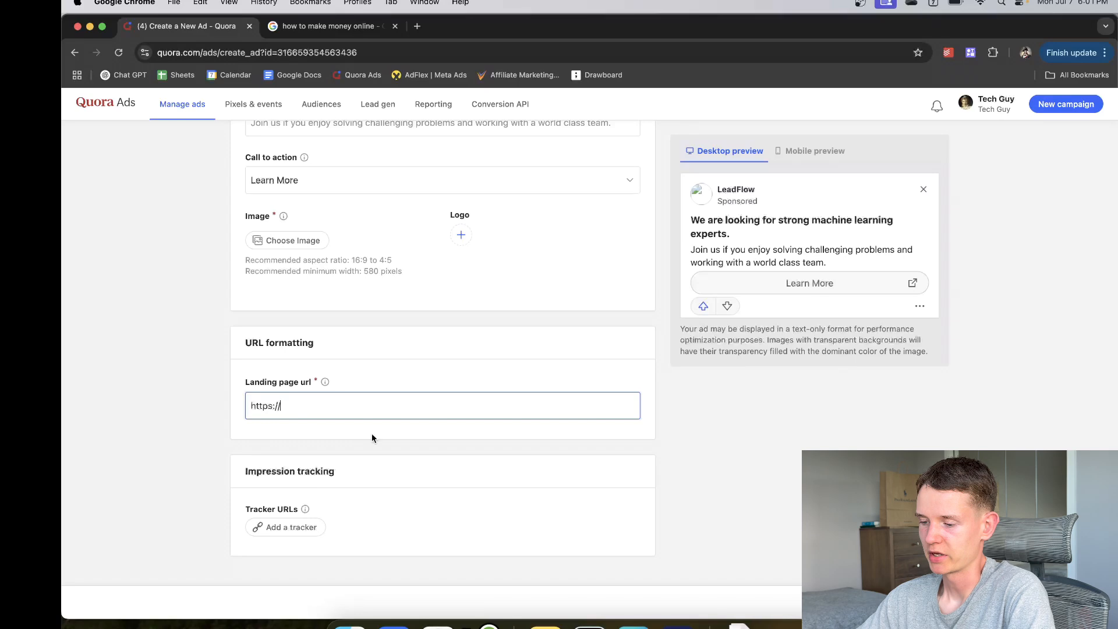
# Step: Look through the whole ad form once more and try to submit it
pyautogui.scroll(10, 750, 447)
pyautogui.scroll(-10, 750, 453)
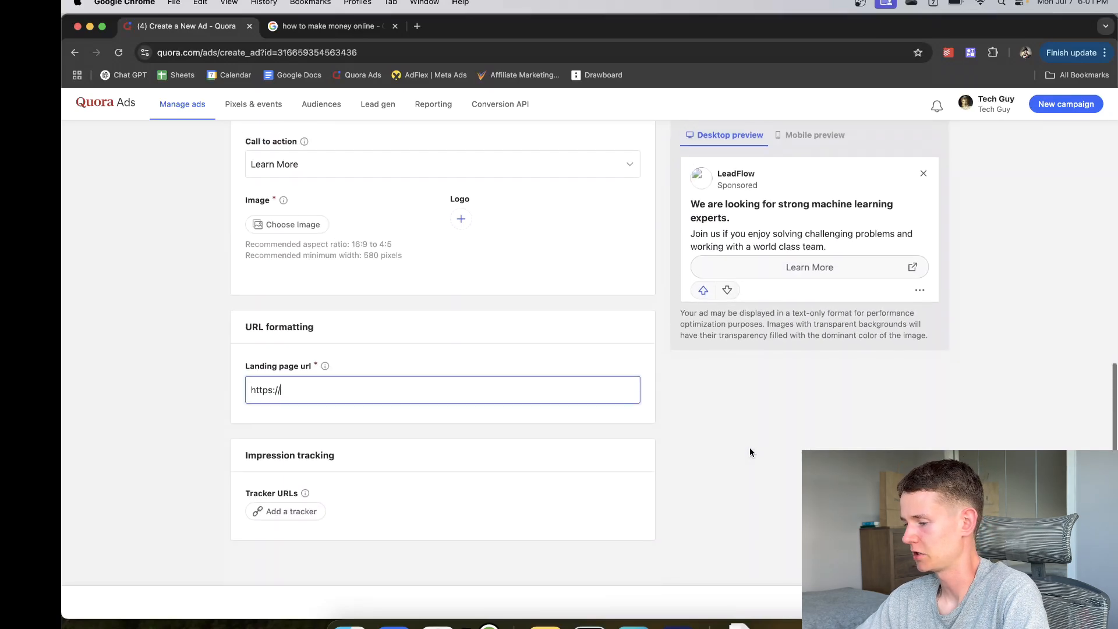
pyautogui.scroll(10, 749, 453)
pyautogui.scroll(-1, 749, 452)
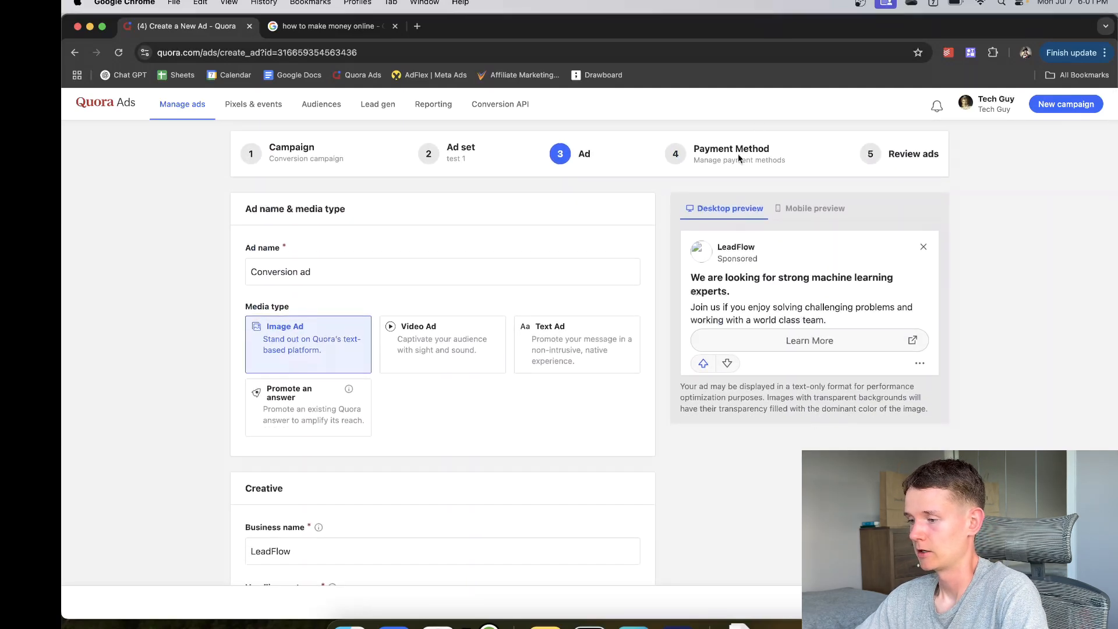
pyautogui.scroll(-10, 738, 154)
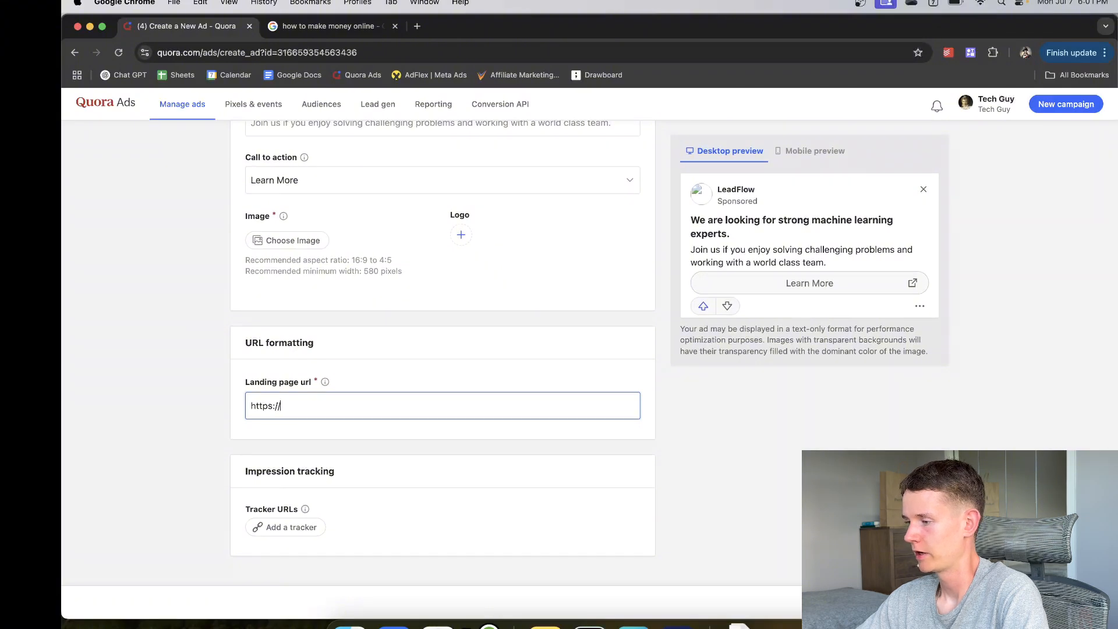
pyautogui.press('Return')
# Step: Check the ad form from ad name to impression tracking for required fields that still need input
pyautogui.scroll(8, 495, 227)
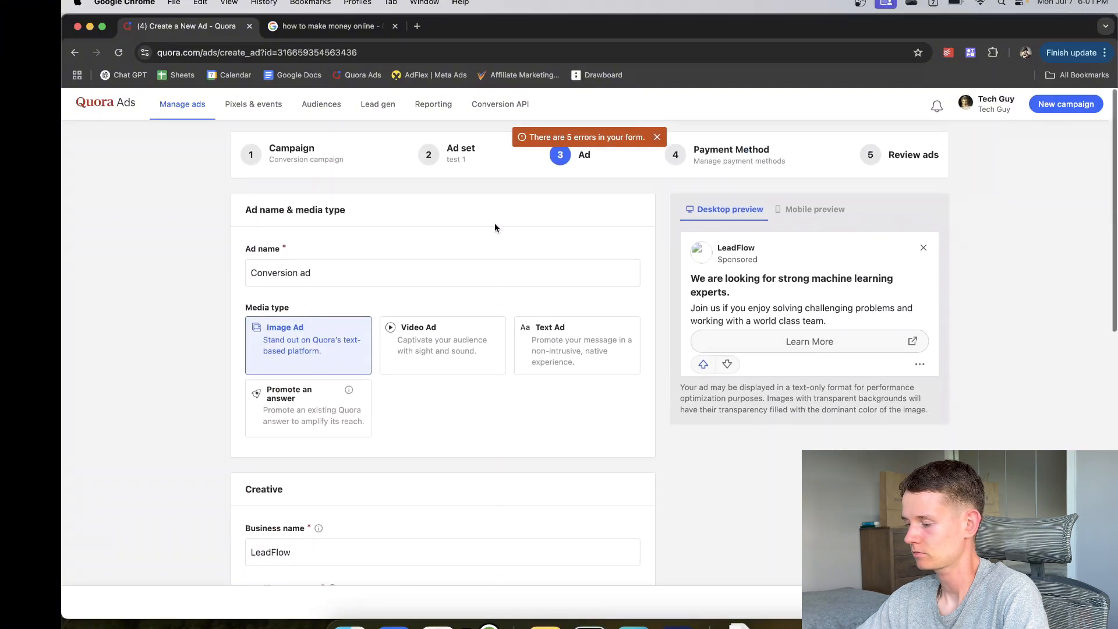
pyautogui.scroll(-6, 409, 441)
pyautogui.scroll(6, 409, 442)
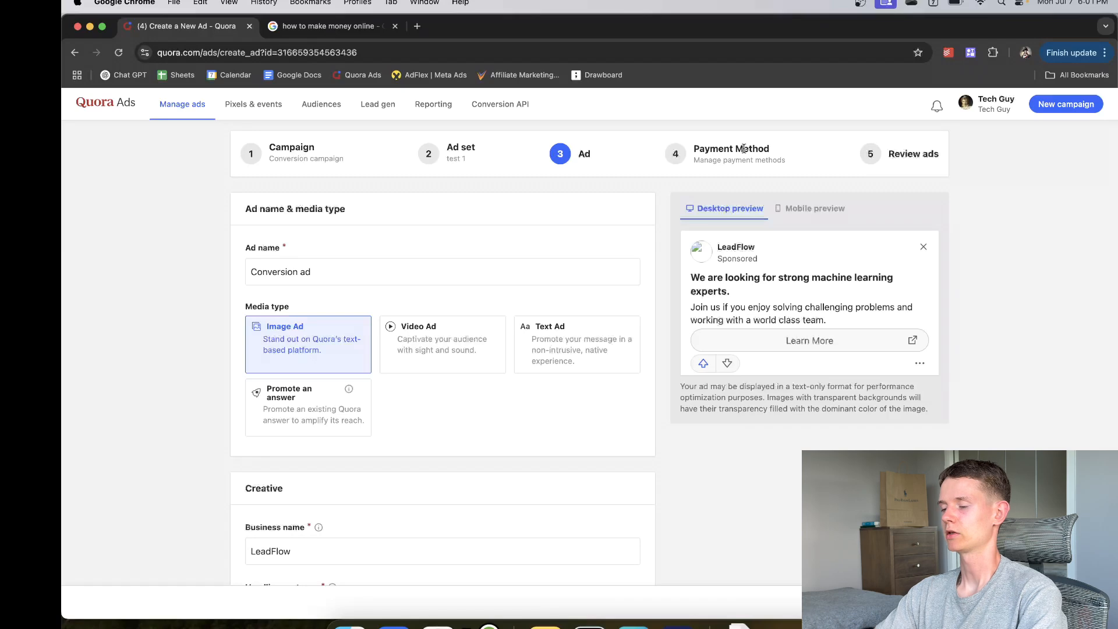
pyautogui.scroll(-10, 616, 289)
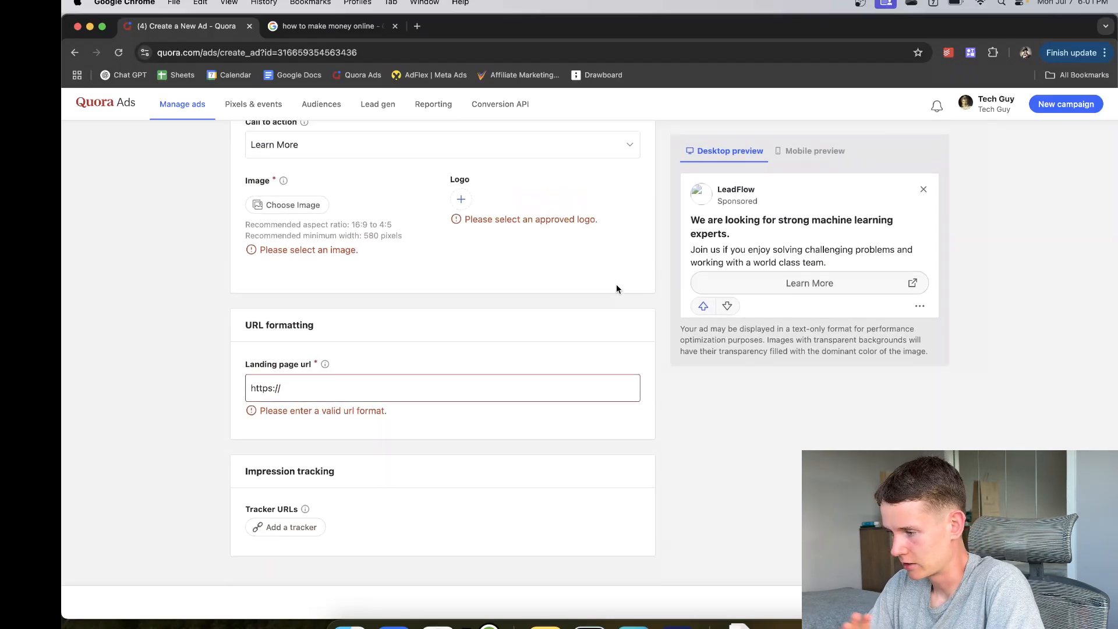
pyautogui.scroll(10, 616, 289)
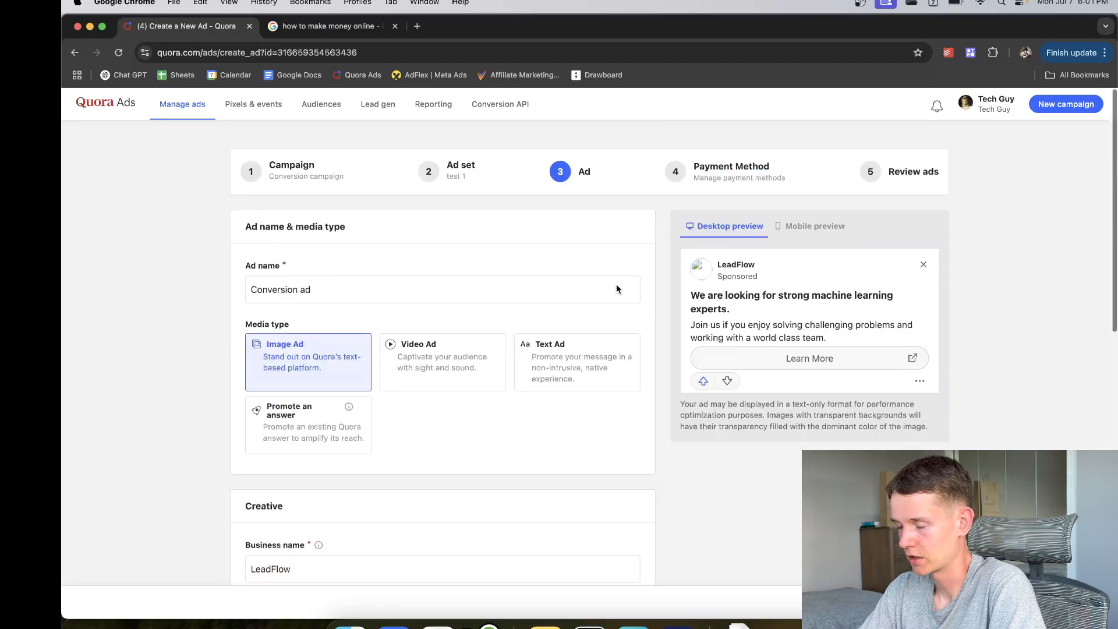
pyautogui.scroll(-3, 645, 257)
pyautogui.scroll(-7, 664, 292)
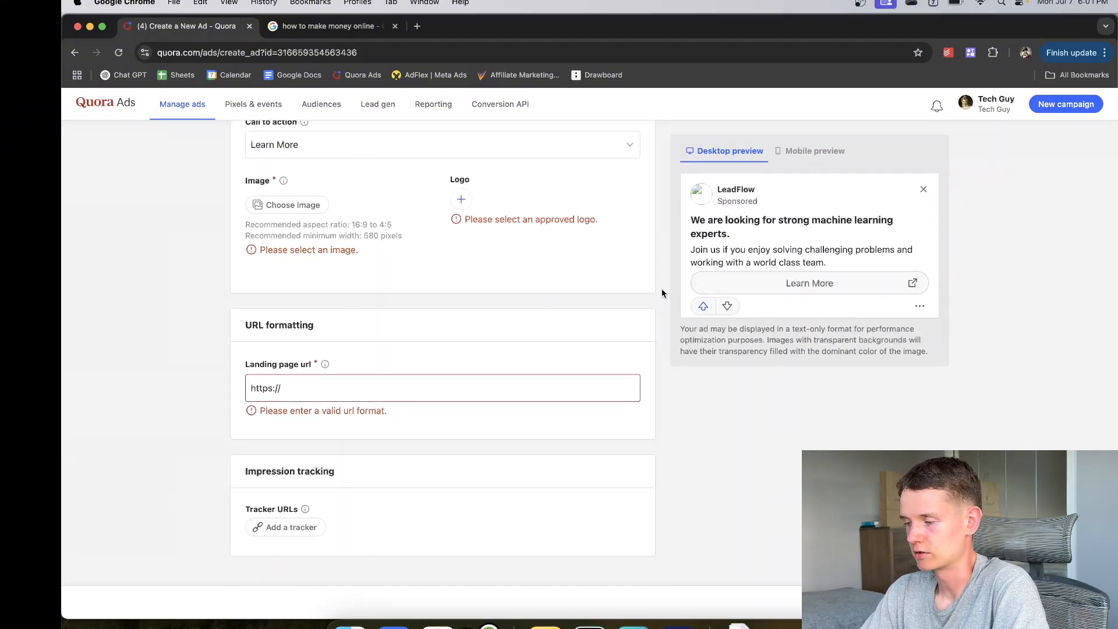
pyautogui.scroll(10, 414, 464)
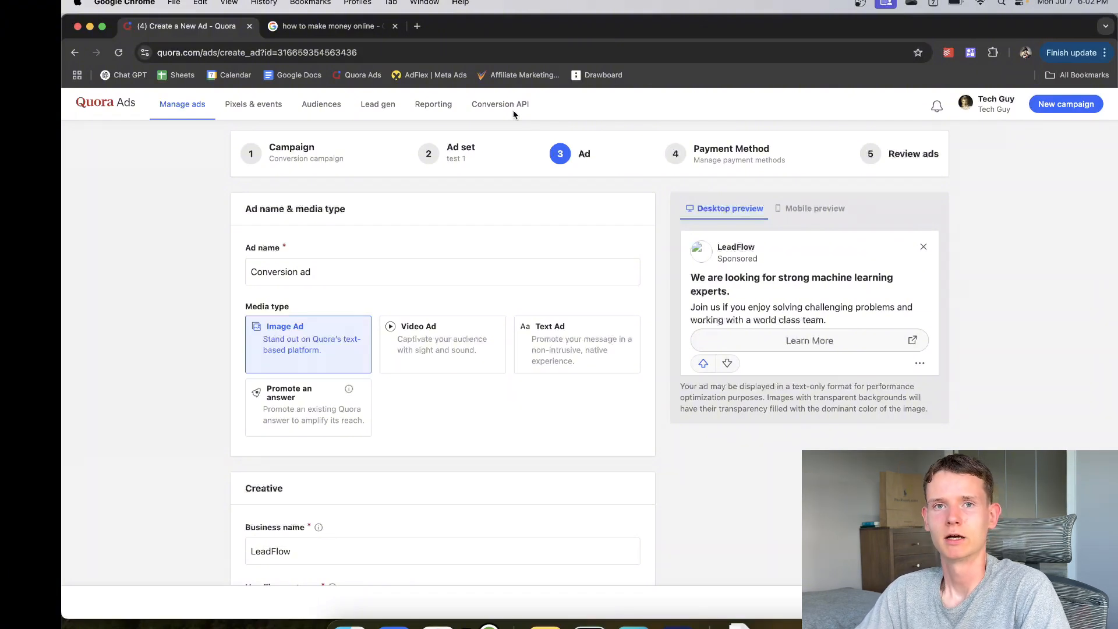
pyautogui.hotkey('ctrl', 'Left')
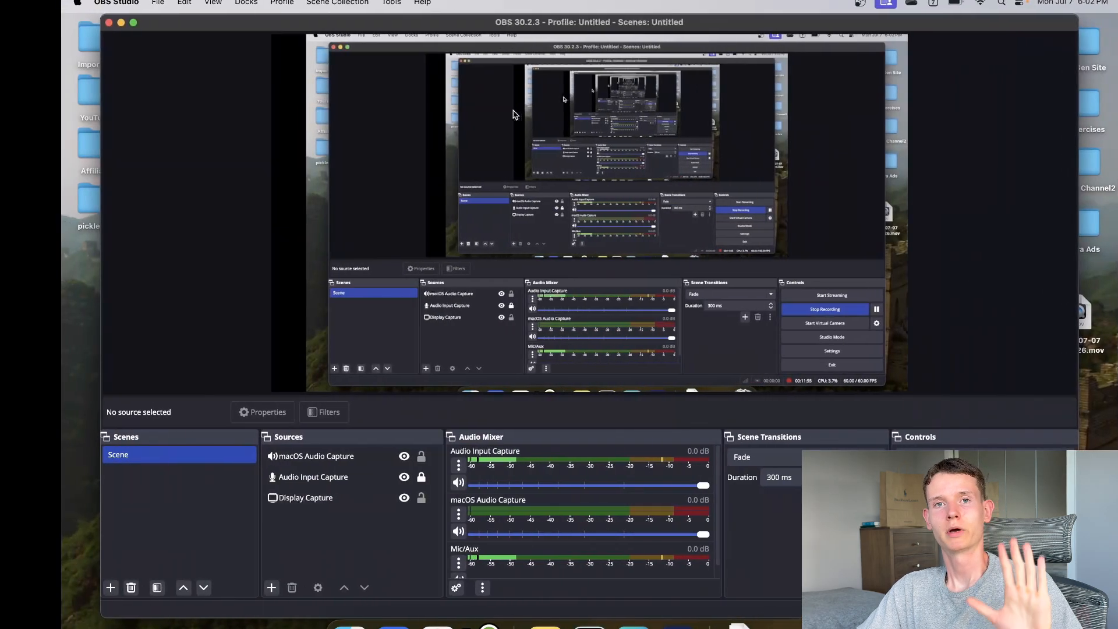